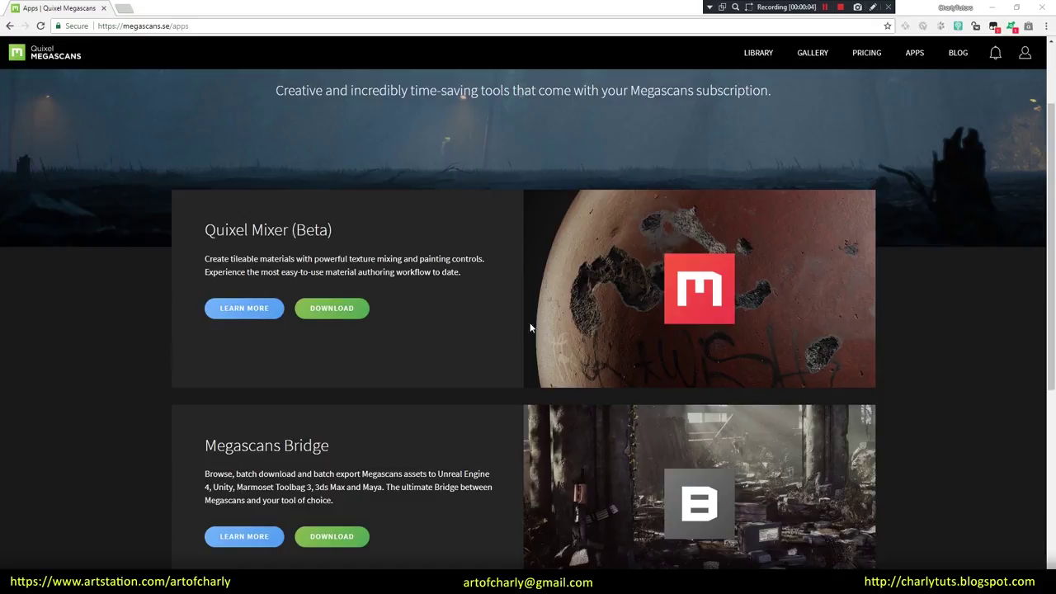
Step: Open the Megascans Apps page and scroll through the Quixel Mixer and Megascans Bridge entries
left_click(914, 52)
scroll(324, 228, "down", 2)
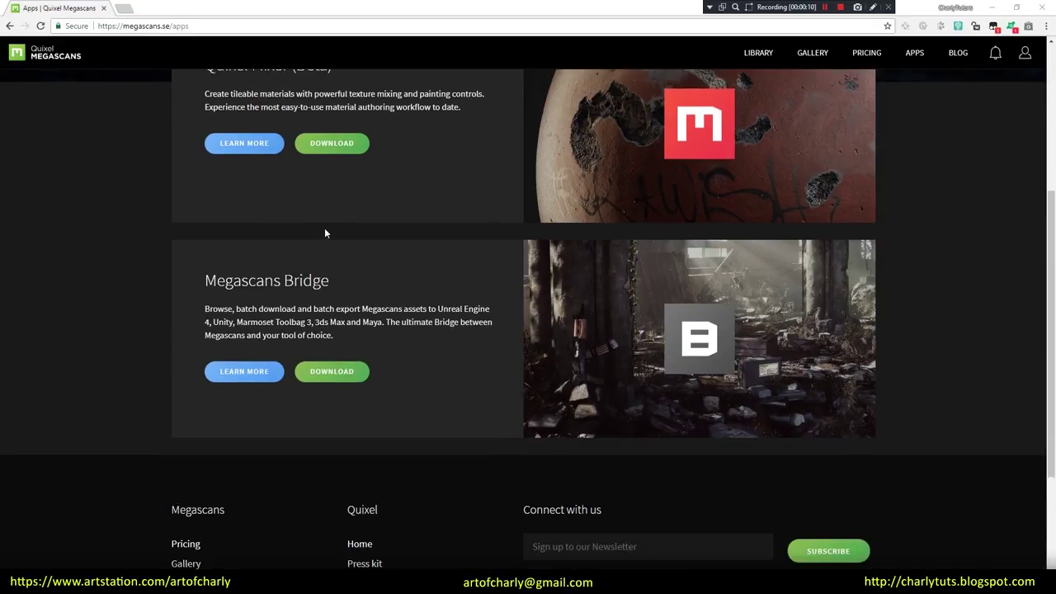
scroll(382, 228, "up", 3)
scroll(426, 206, "down", 2)
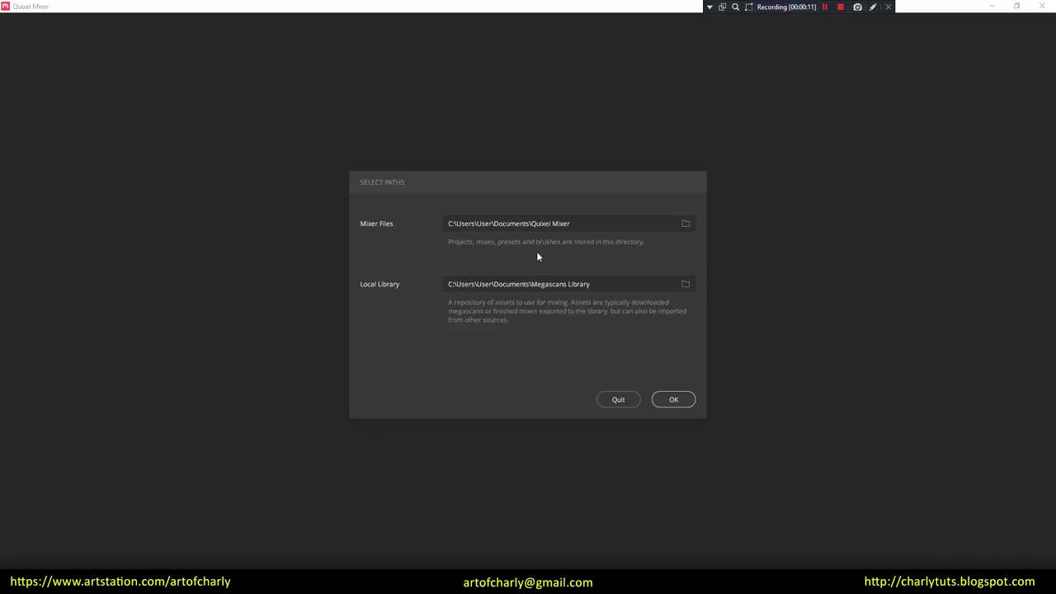
Step: Point Mixer Files to a newly created folder E:\Megans_retopo\Quixel_Mixer
left_click(684, 223)
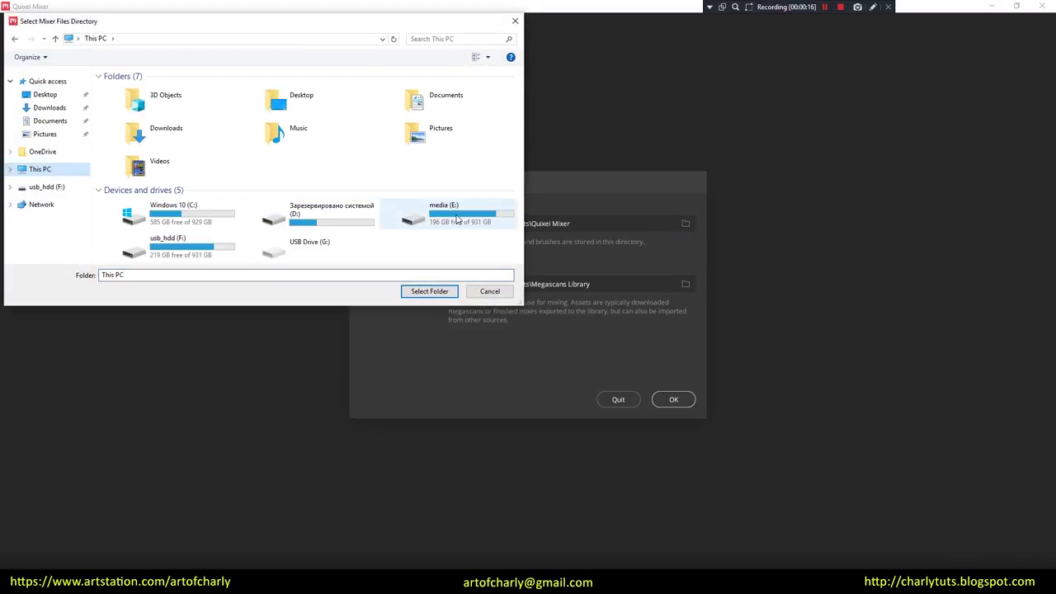
double_click(446, 208)
double_click(142, 104)
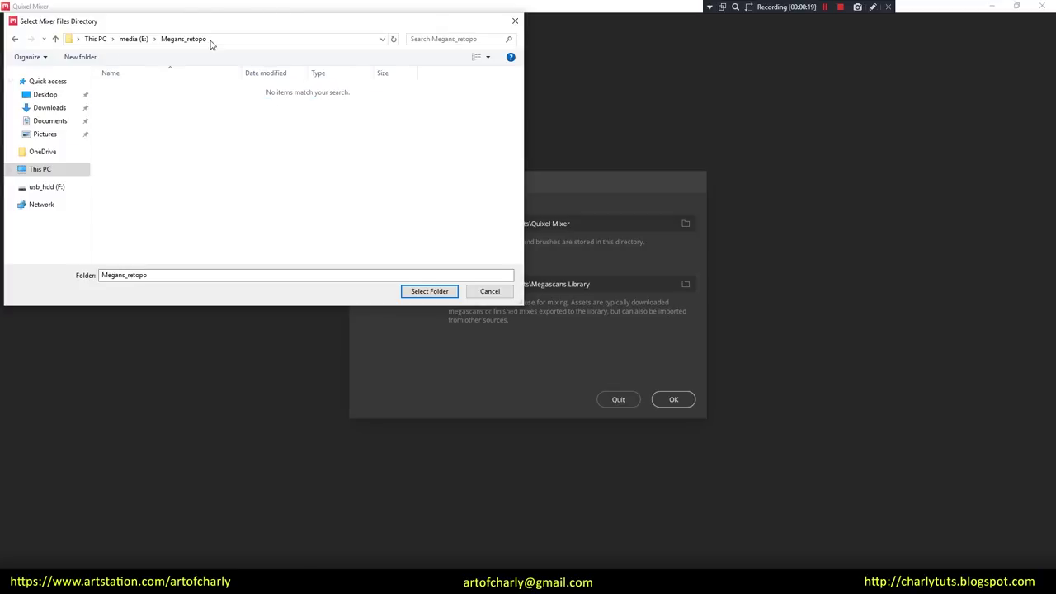
right_click(219, 183)
left_click(245, 298)
type("Quixel_Mixer")
key("Return")
left_click(439, 293)
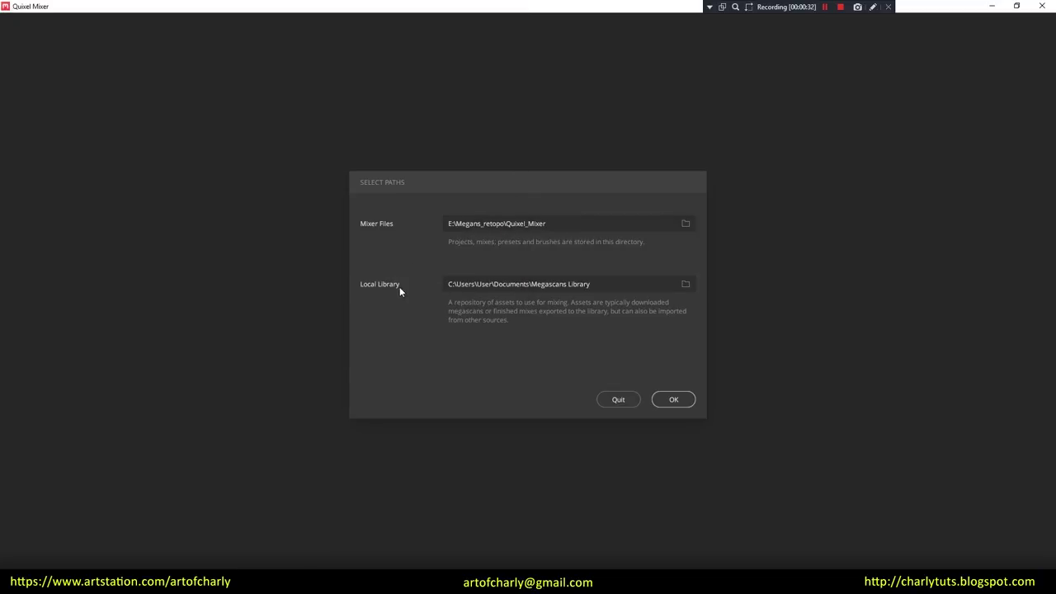
Step: Set the Local Library to E:\Megans_retopo, accept the paths and approve the library update
left_click(685, 284)
left_click(127, 38)
double_click(136, 102)
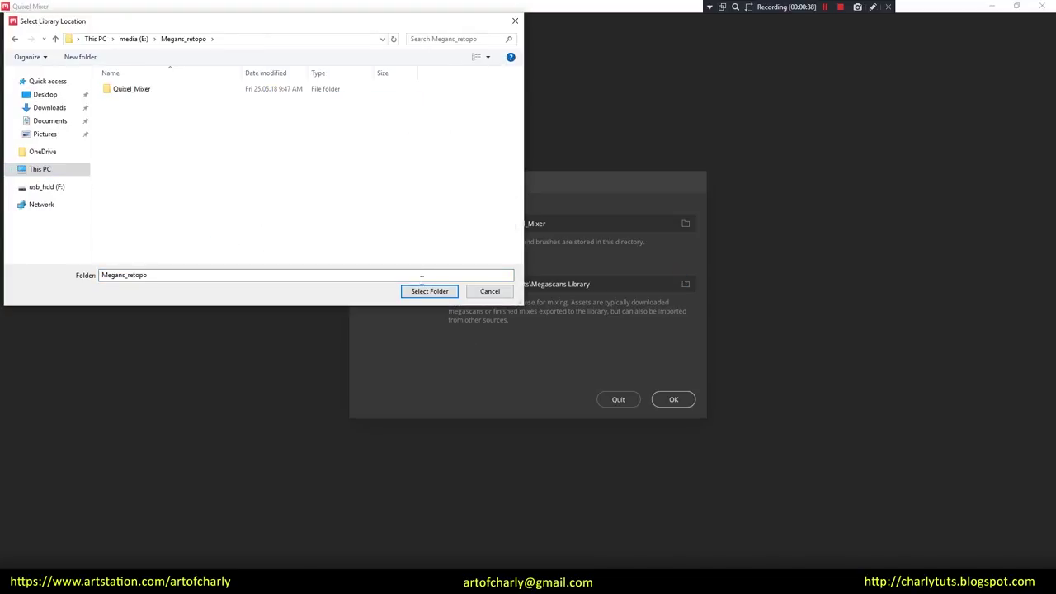
left_click(426, 290)
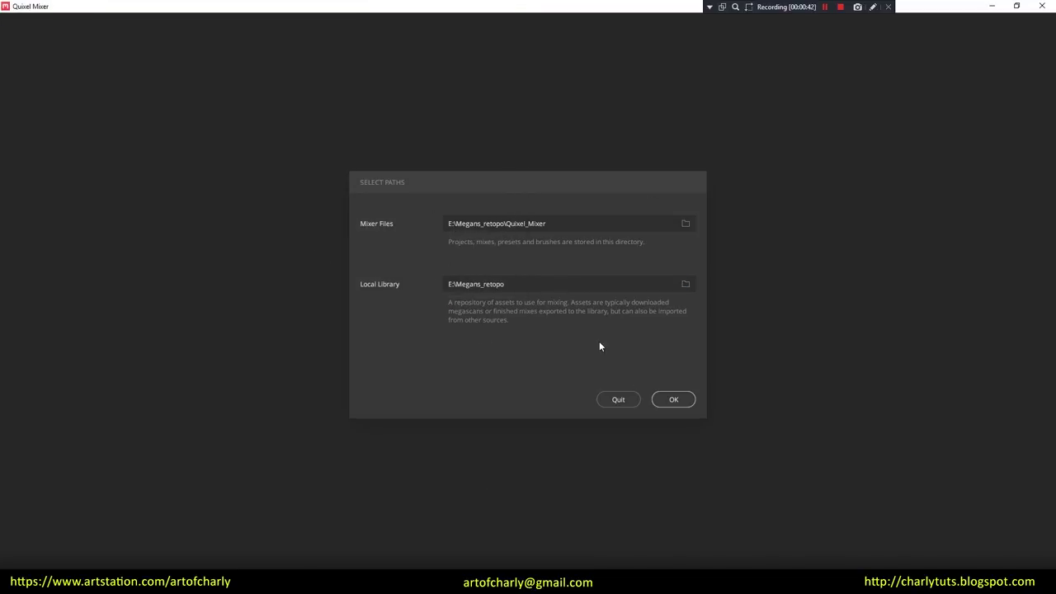
left_click(671, 401)
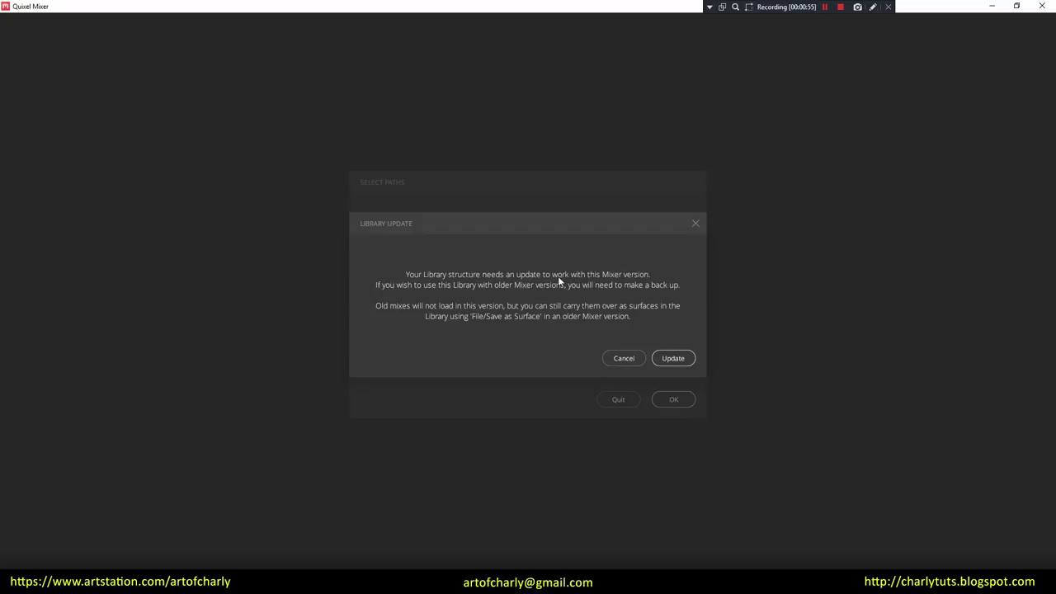
left_click(673, 358)
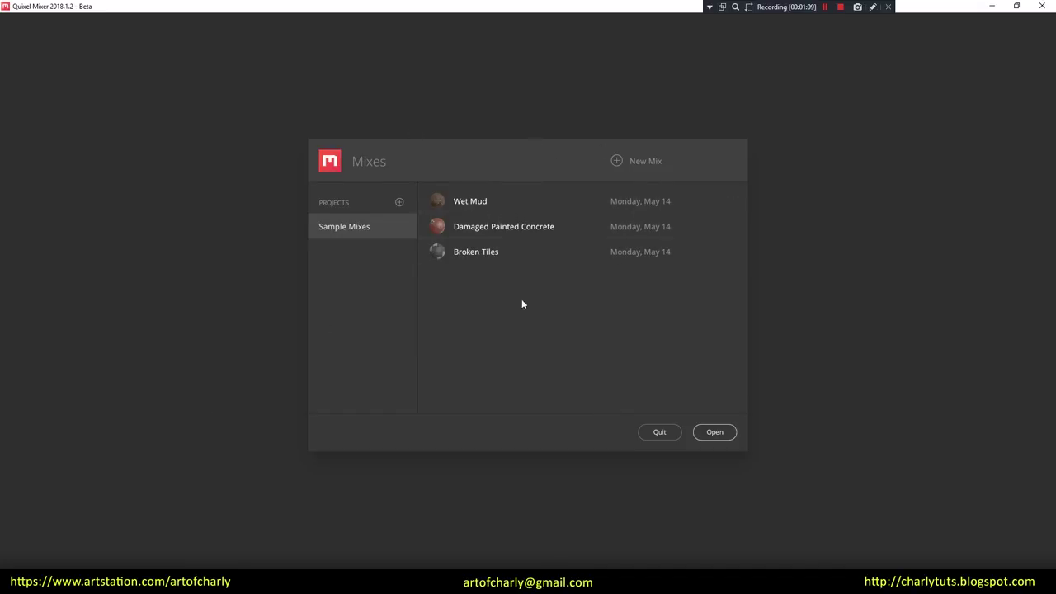
Step: Create a new mix named 'road' at 1024 px with the Metalness workflow
left_click(642, 165)
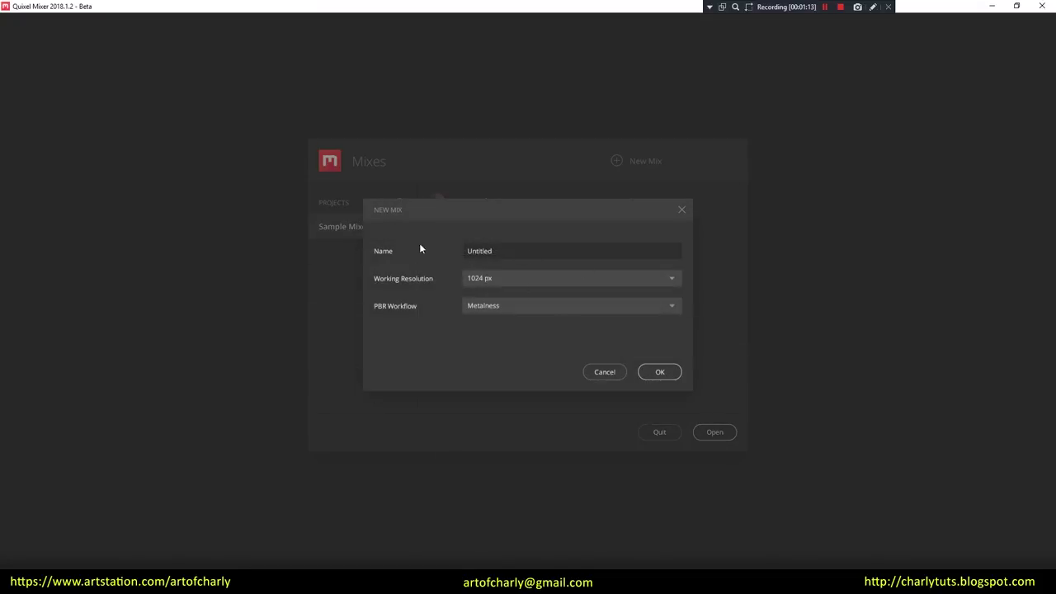
double_click(515, 256)
type("road")
left_click(539, 284)
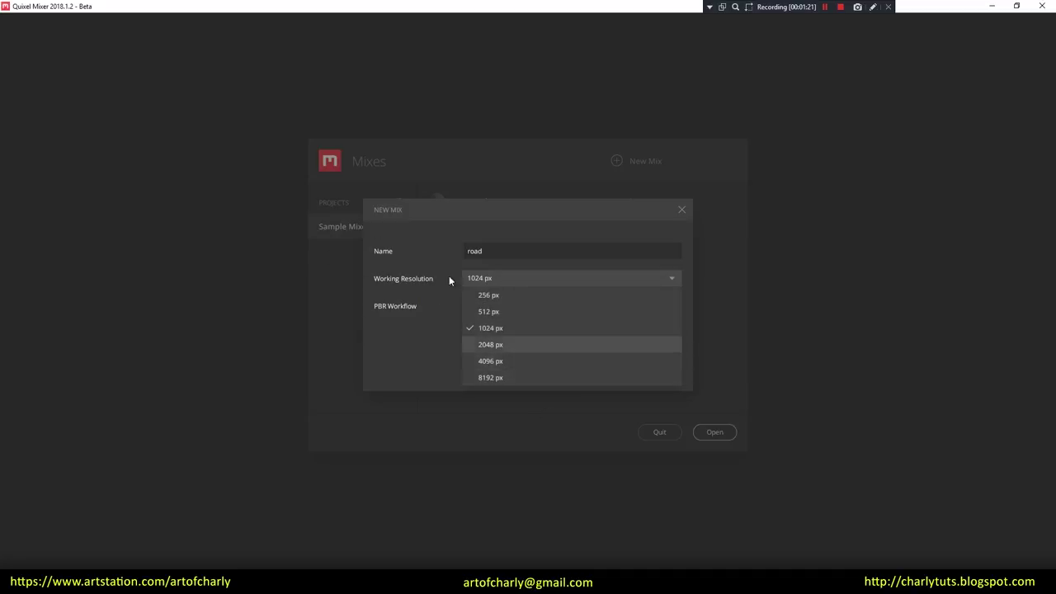
left_click(513, 330)
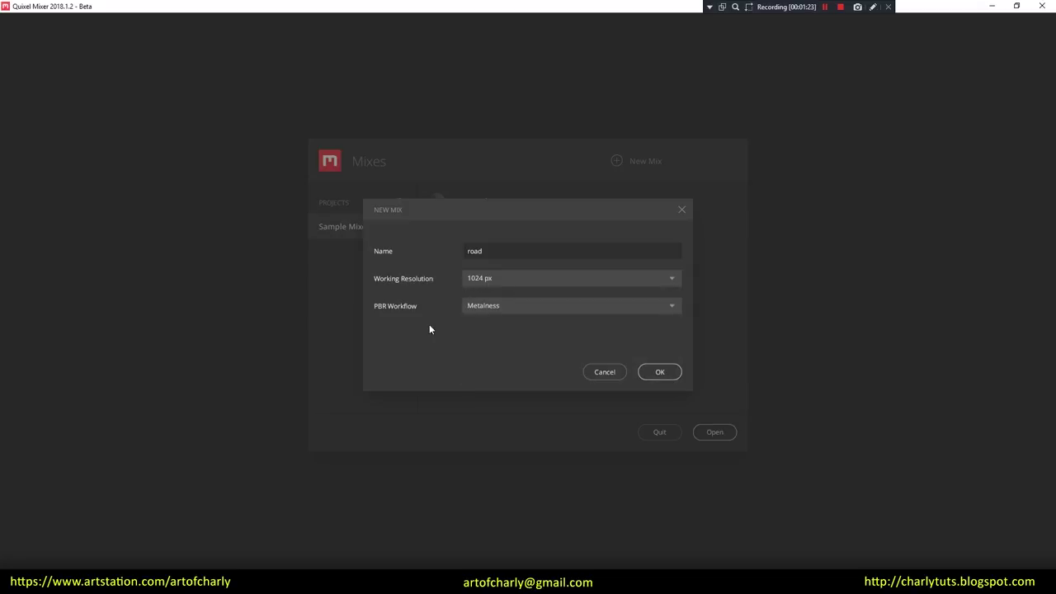
left_click(505, 307)
left_click(510, 344)
left_click(670, 375)
left_click(14, 23)
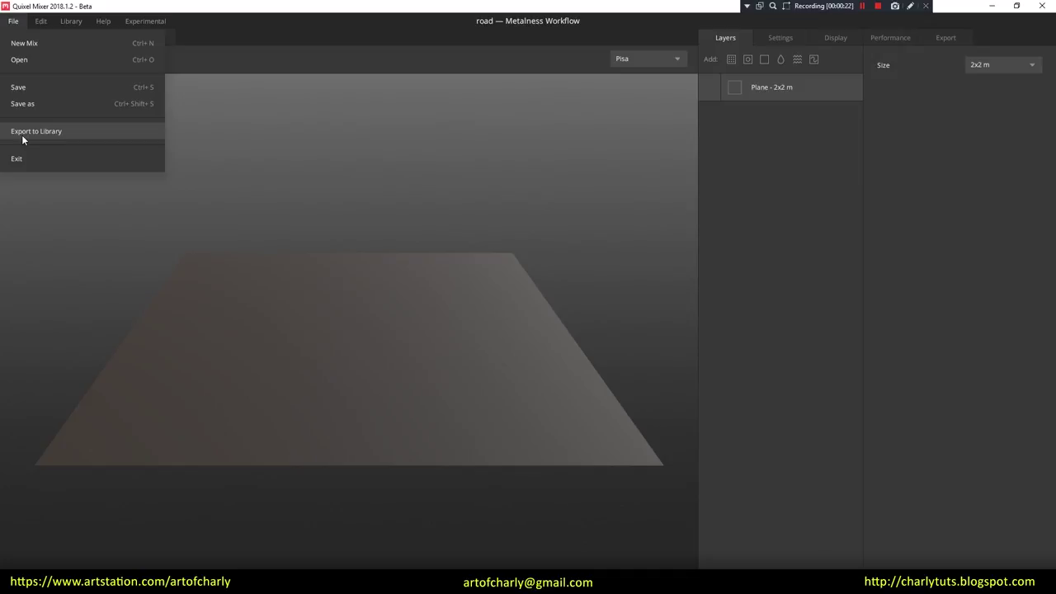
Step: Enable Large User Interface in Preferences and save the preferences
left_click(55, 37)
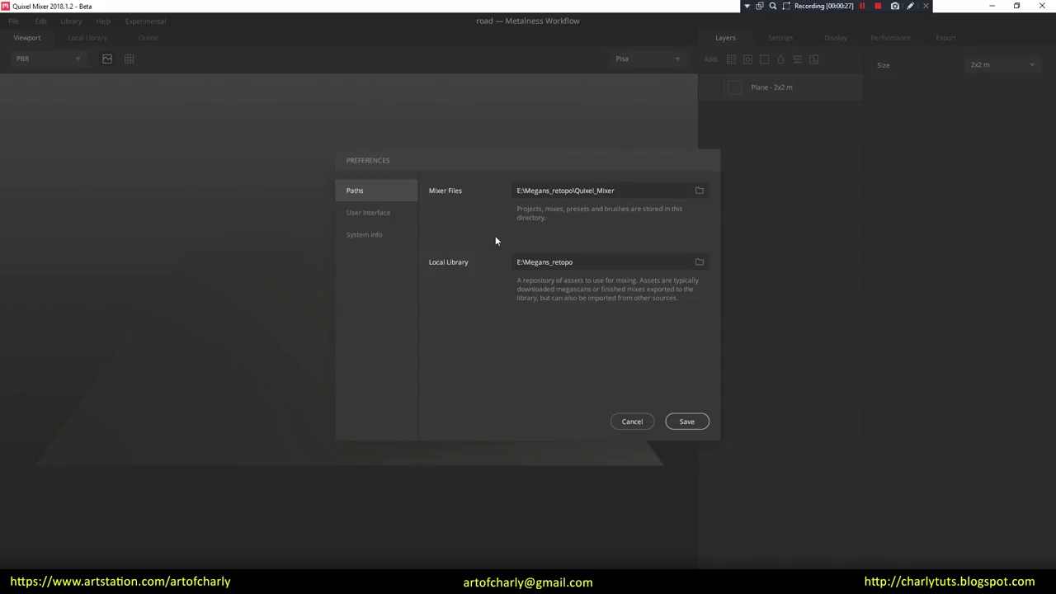
left_click(371, 216)
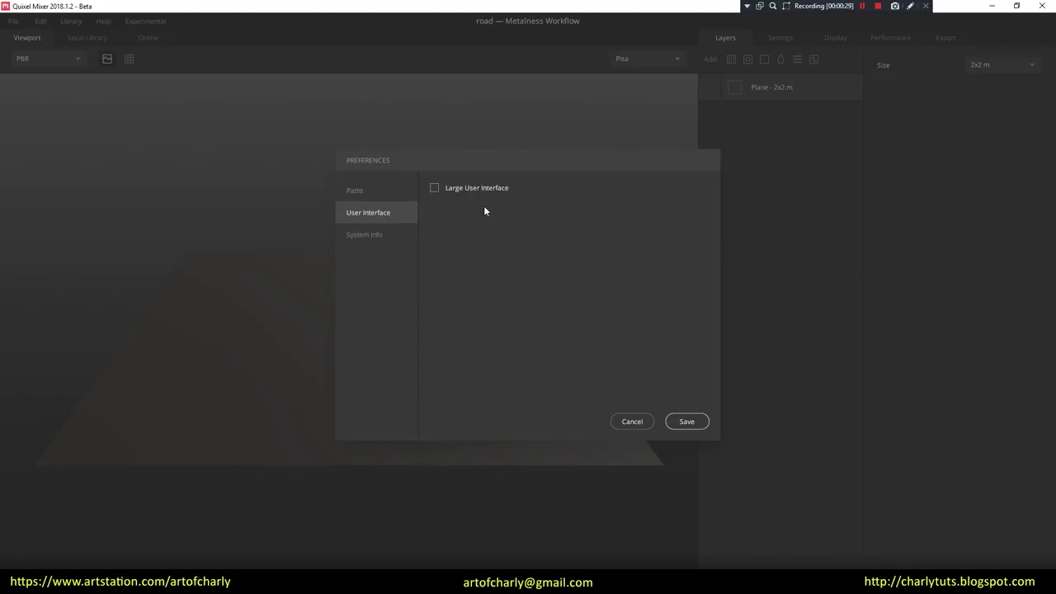
left_click(434, 188)
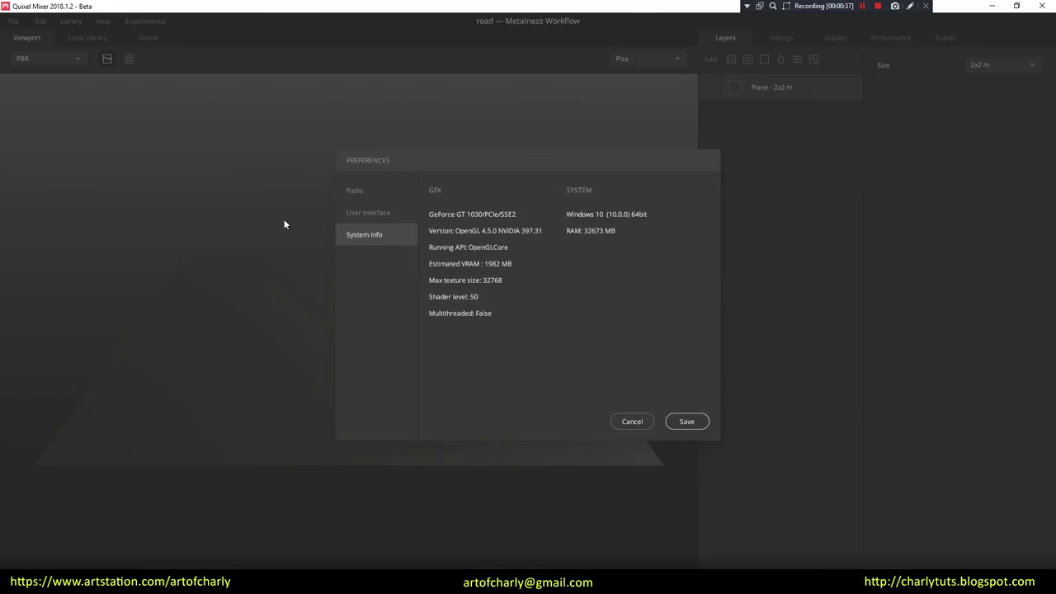
left_click(685, 422)
left_click(69, 21)
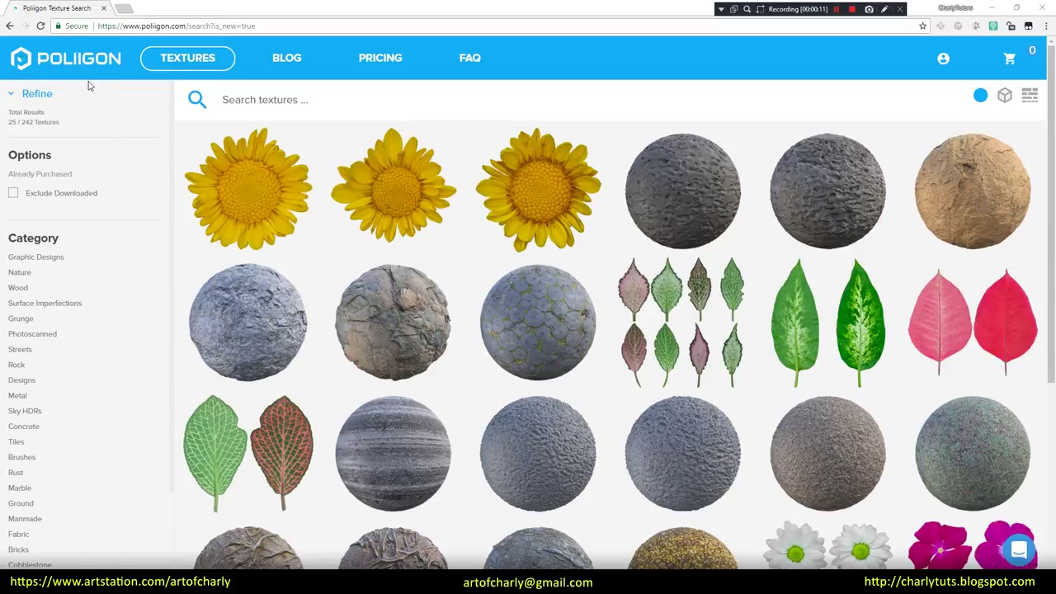
Step: Inspect Poliigon's Rock Granite 001 at 3072 X 3072, then return to Quixel Mixer
left_click(404, 309)
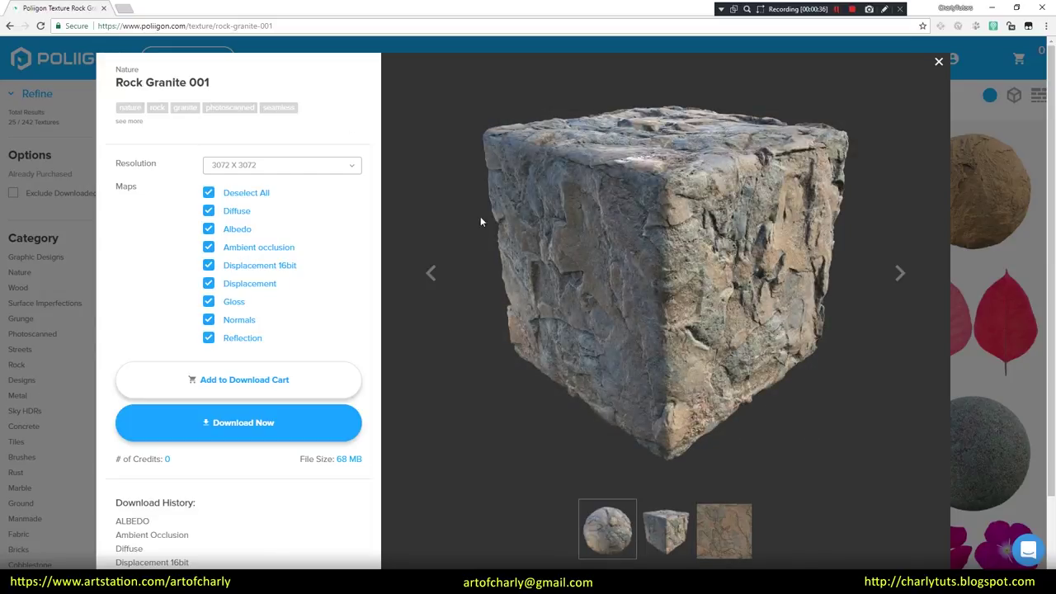
left_click(259, 167)
left_click(251, 241)
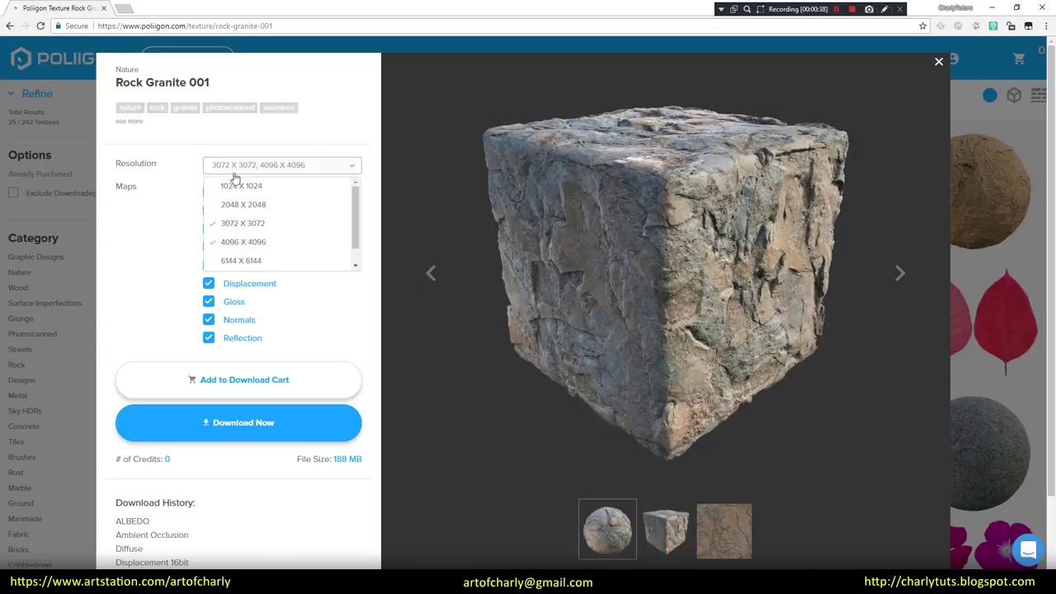
left_click(247, 241)
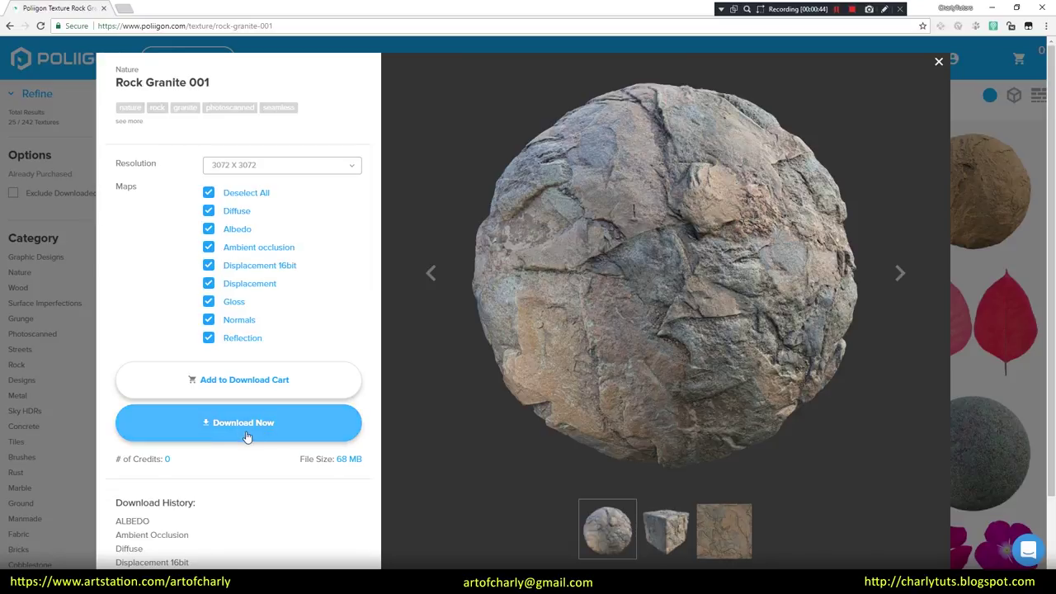
scroll(265, 479, "down", 1)
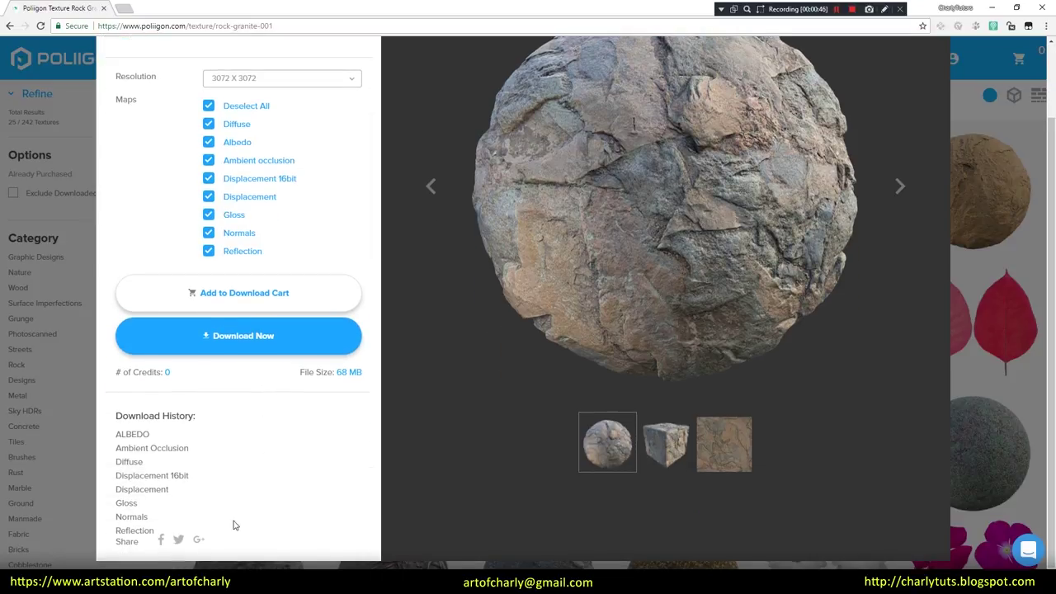
scroll(269, 481, "up", 1)
left_click(938, 61)
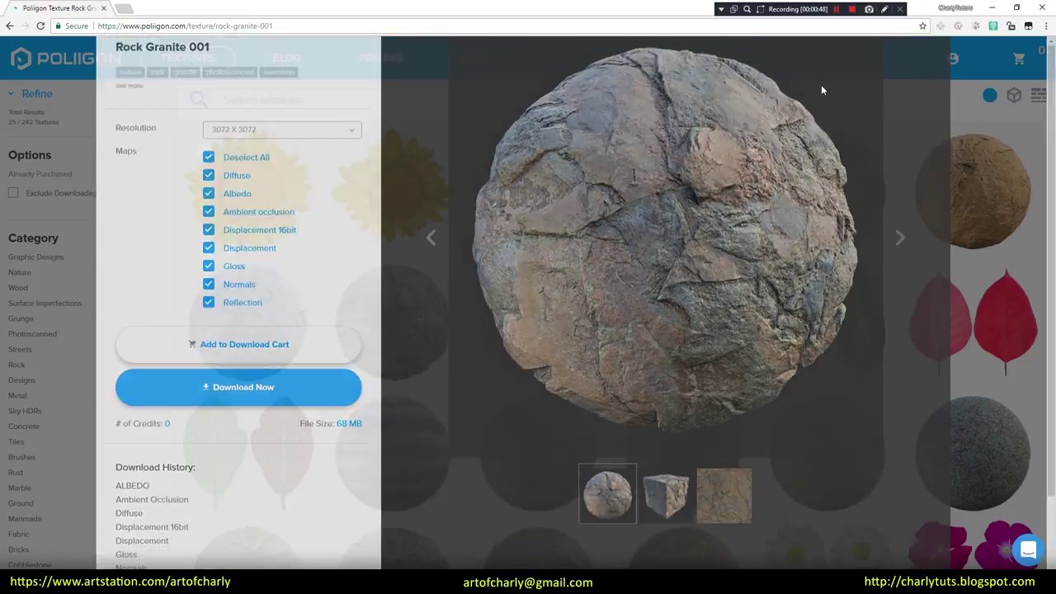
key("alt+Tab")
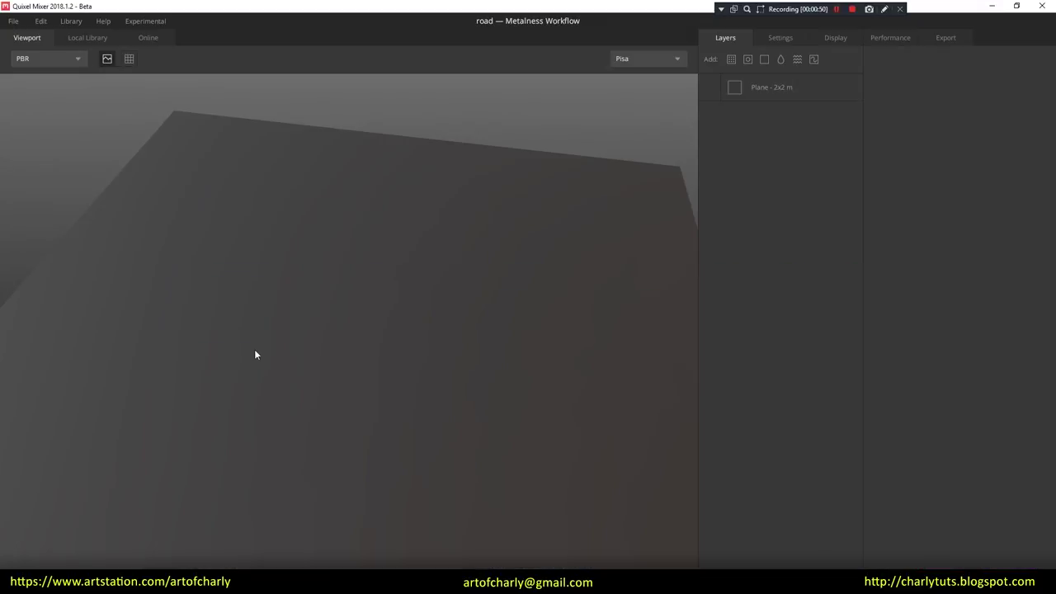
Step: Start a custom surface import with albedo, gloss-as-roughness, AO and specular maps loaded
left_click(71, 20)
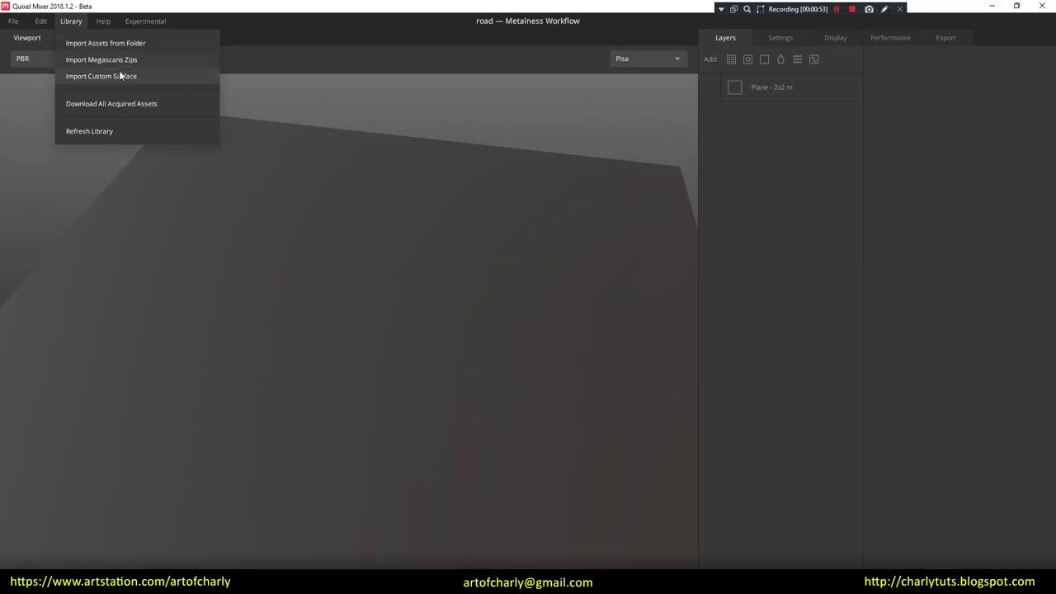
left_click(122, 76)
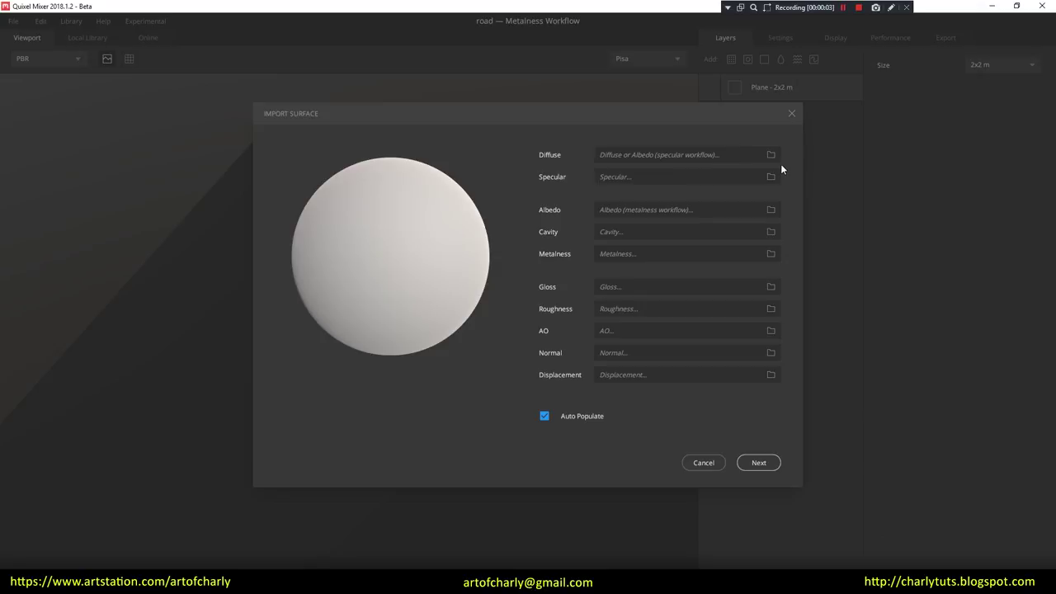
left_click(772, 211)
left_click(471, 492)
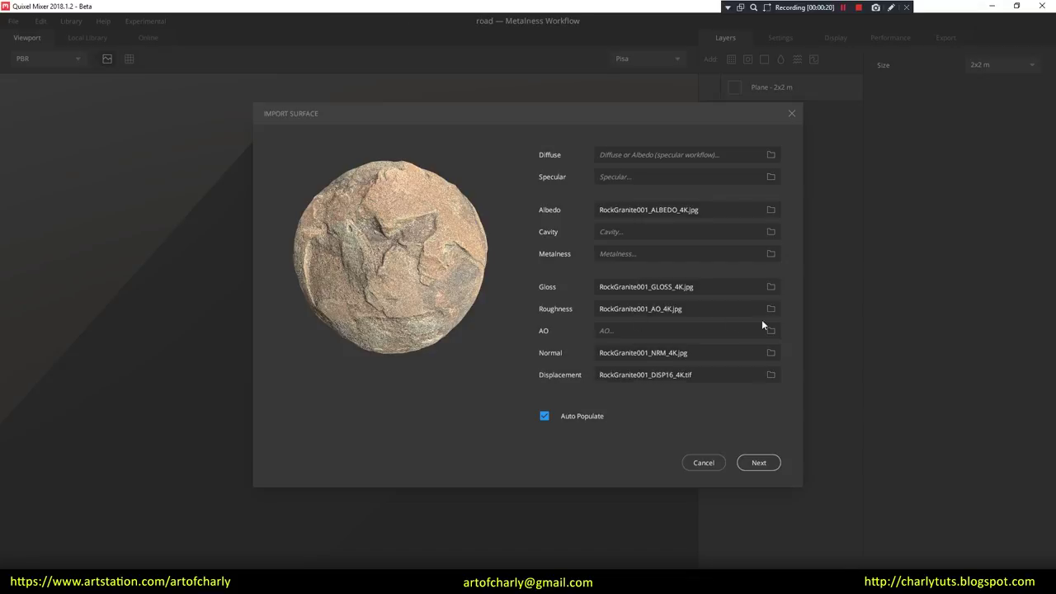
left_click(770, 310)
left_click(460, 295)
left_click(478, 488)
left_click(770, 330)
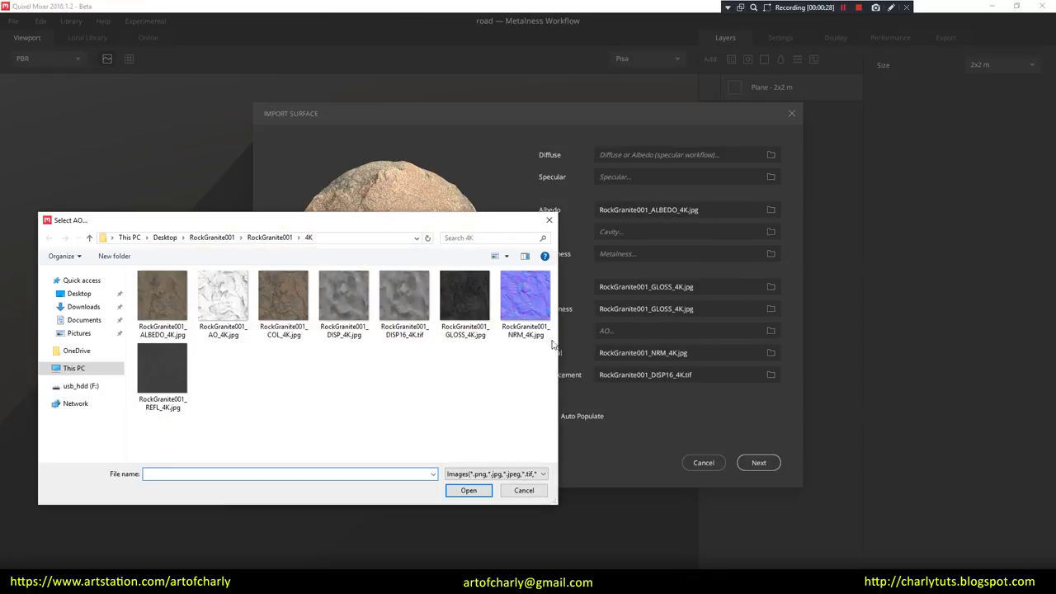
double_click(224, 297)
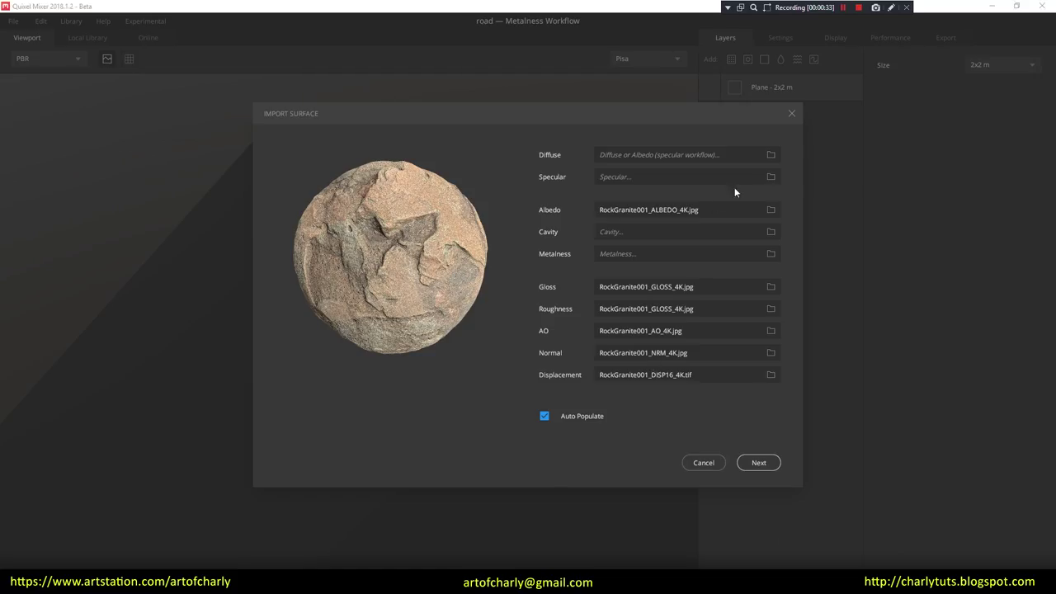
left_click(770, 177)
left_click(548, 220)
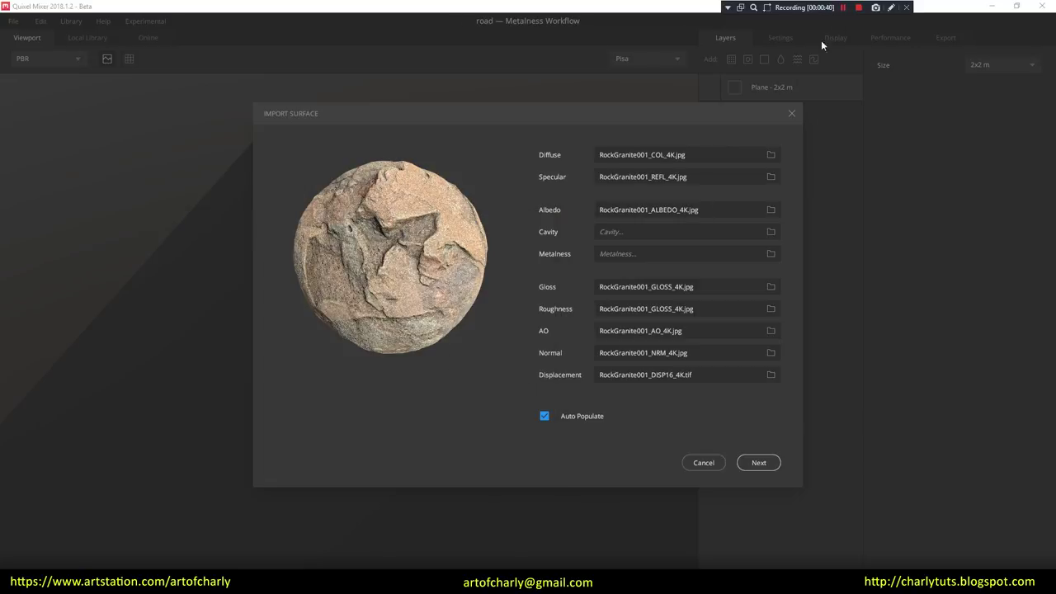
left_click(760, 462)
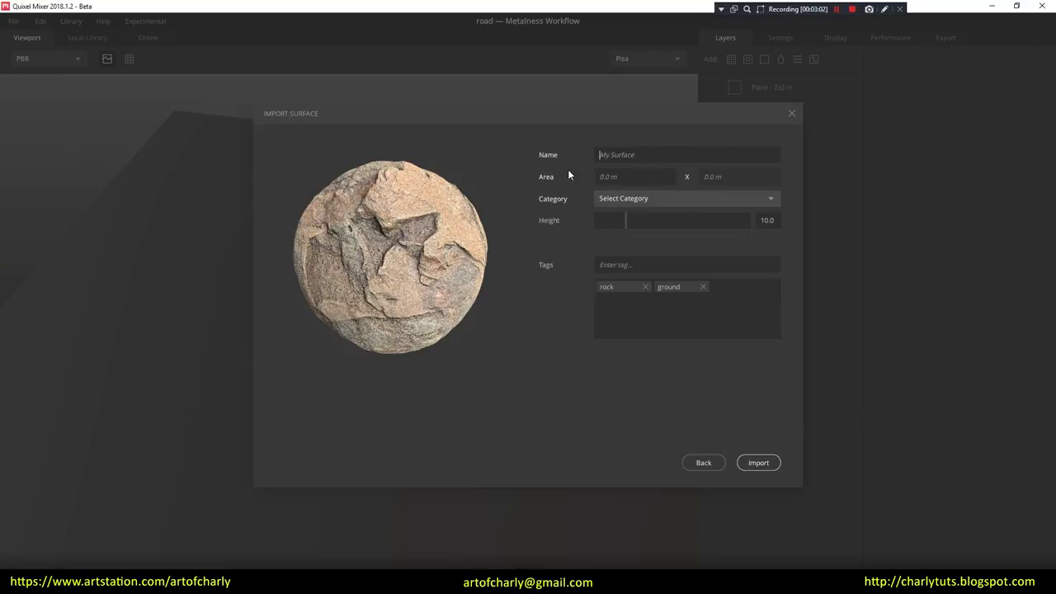
Step: Name it Rock Granite 001 with 1 m area, new Rock_Ground category, height 12.8, and import
key("alt+Tab")
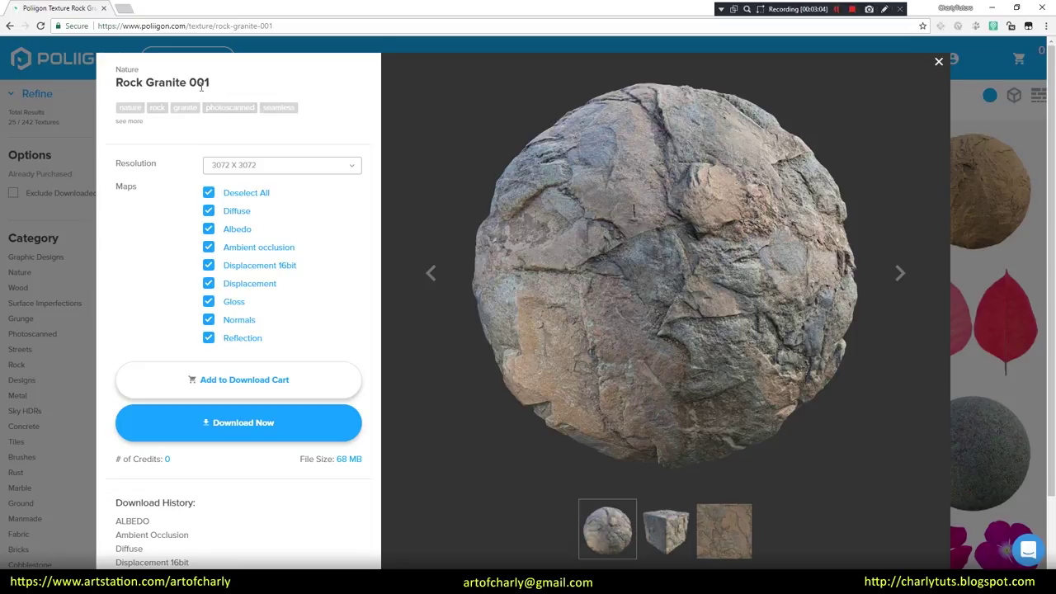
left_click_drag(216, 86, 115, 87)
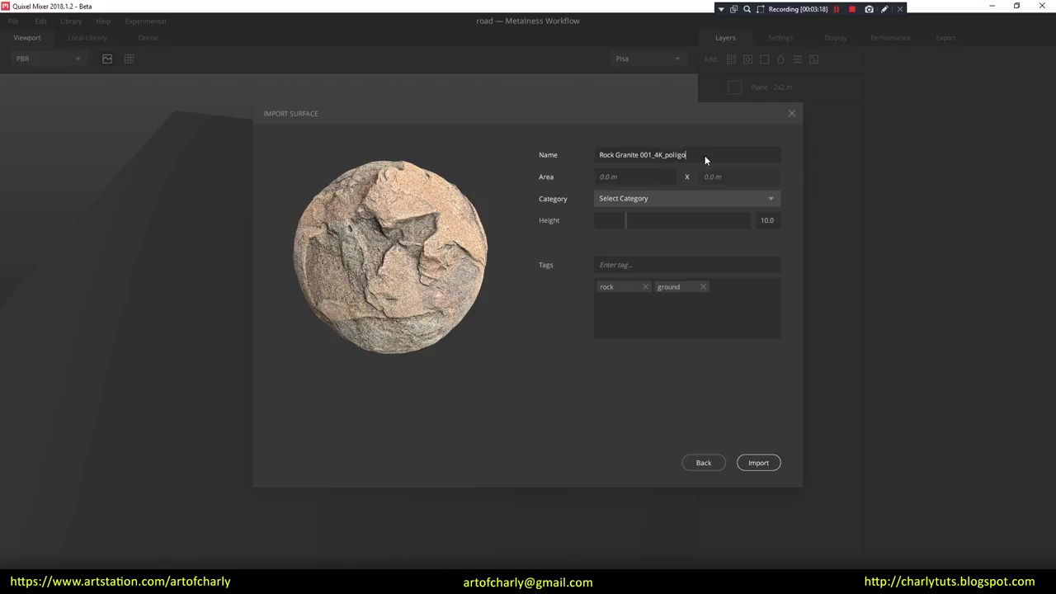
left_click(623, 181)
type("1")
left_click(633, 198)
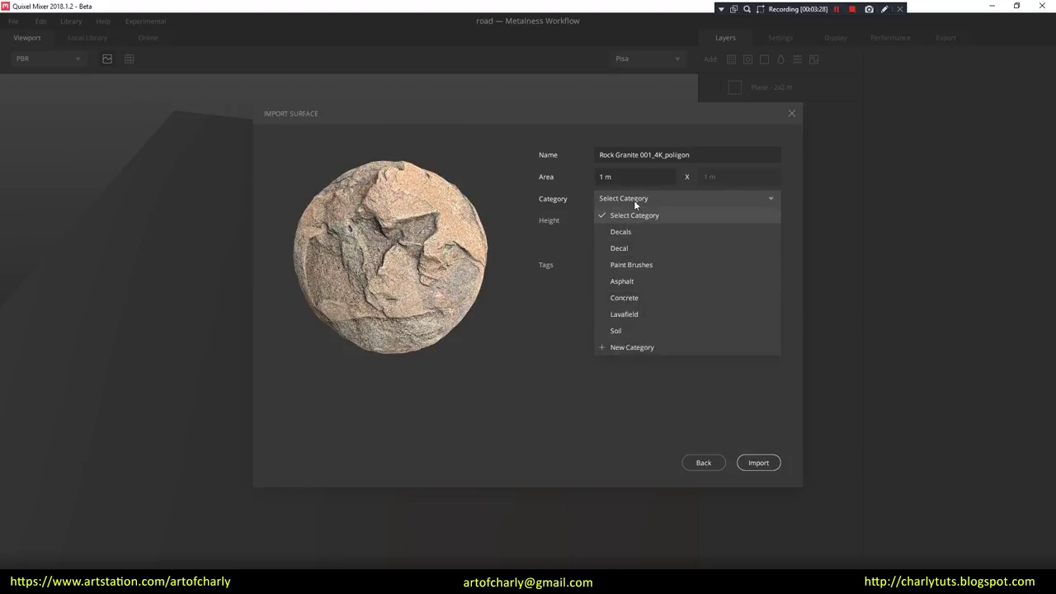
left_click(632, 347)
type("roc")
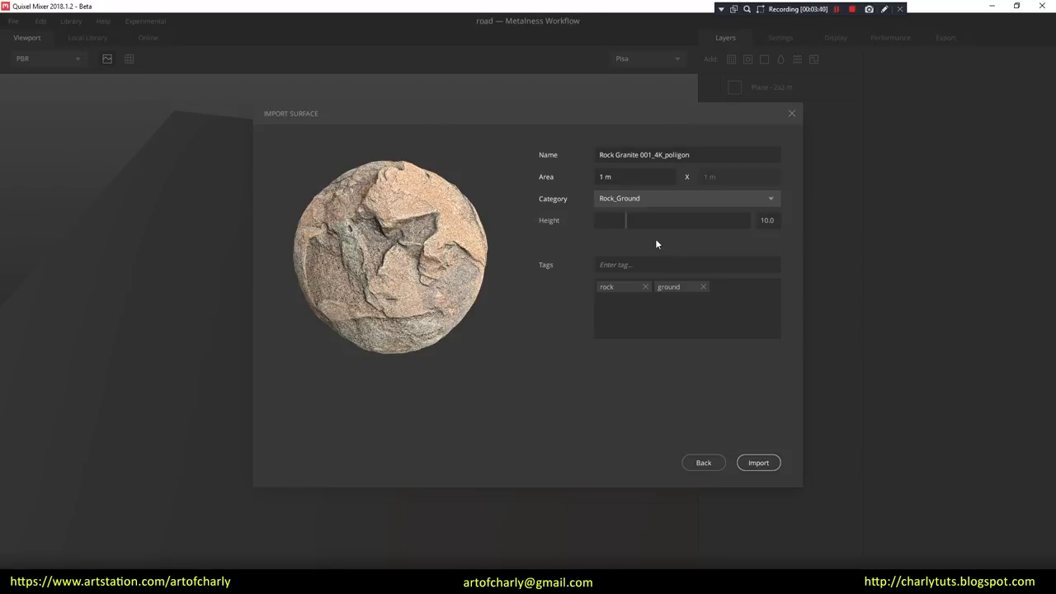
left_click_drag(625, 220, 634, 235)
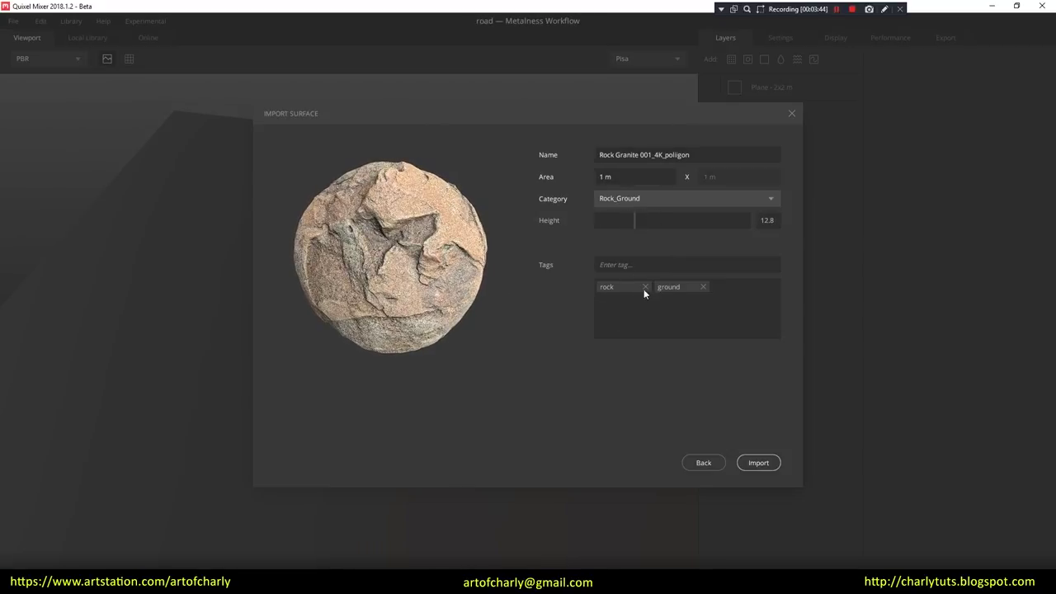
left_click(758, 462)
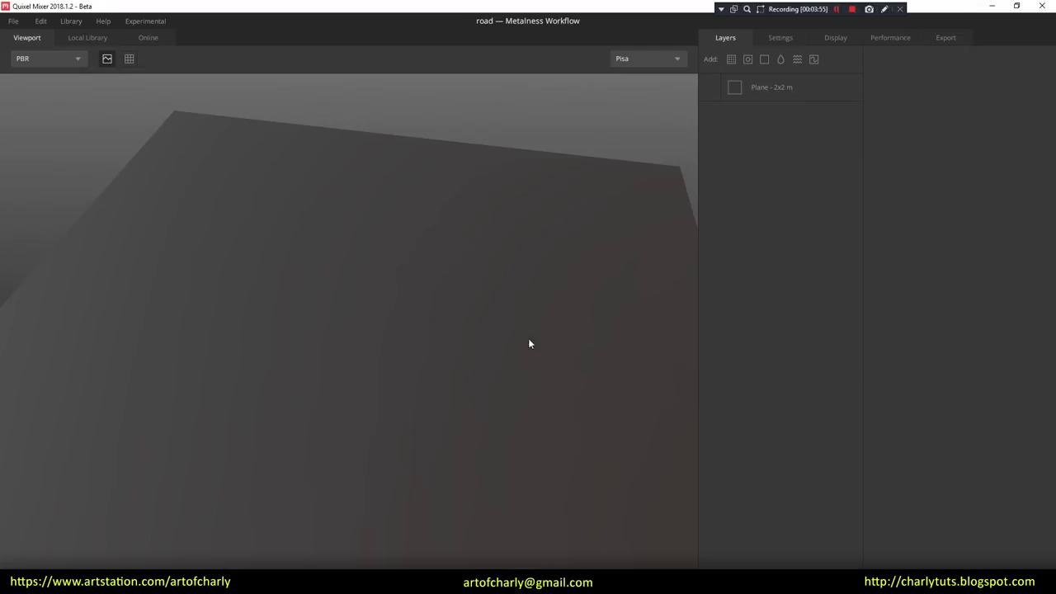
Step: Add Rock Granite 001_4K_poliigon from the Local Library as a layer on the road plane
left_click(80, 41)
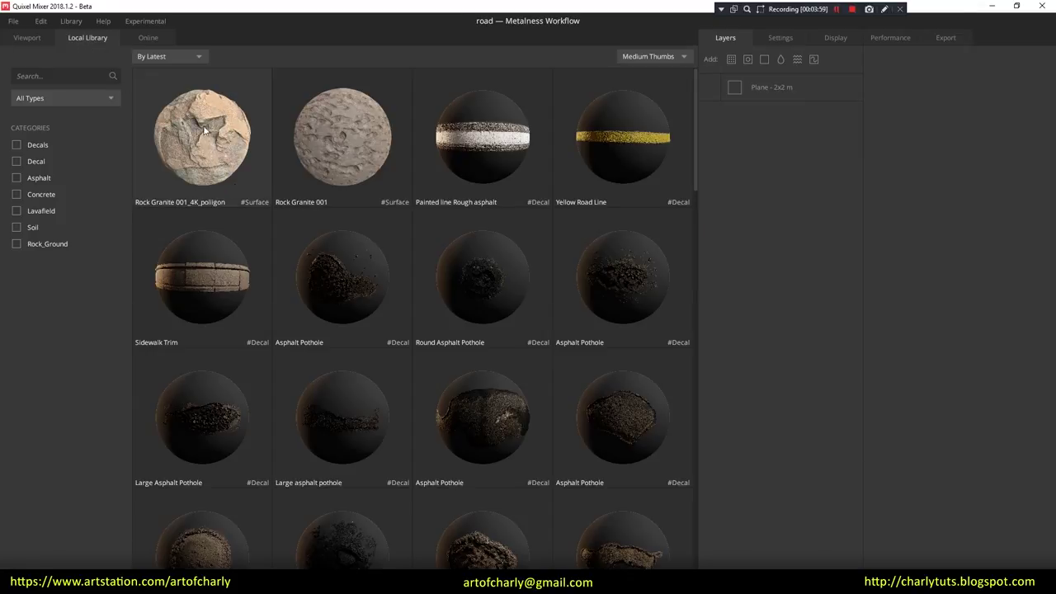
left_click(202, 136)
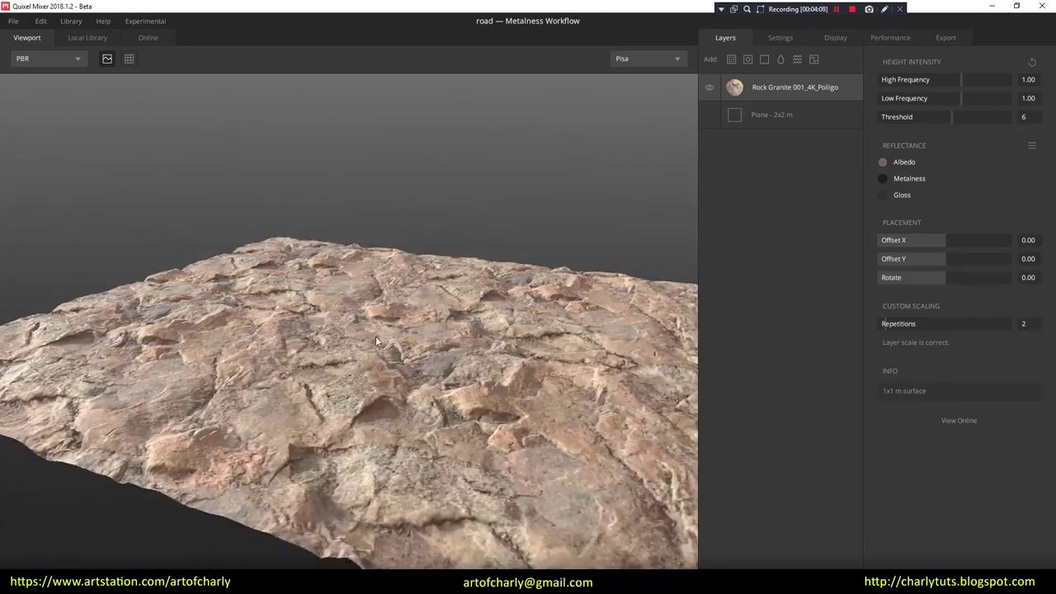
left_click_drag(375, 340, 326, 348)
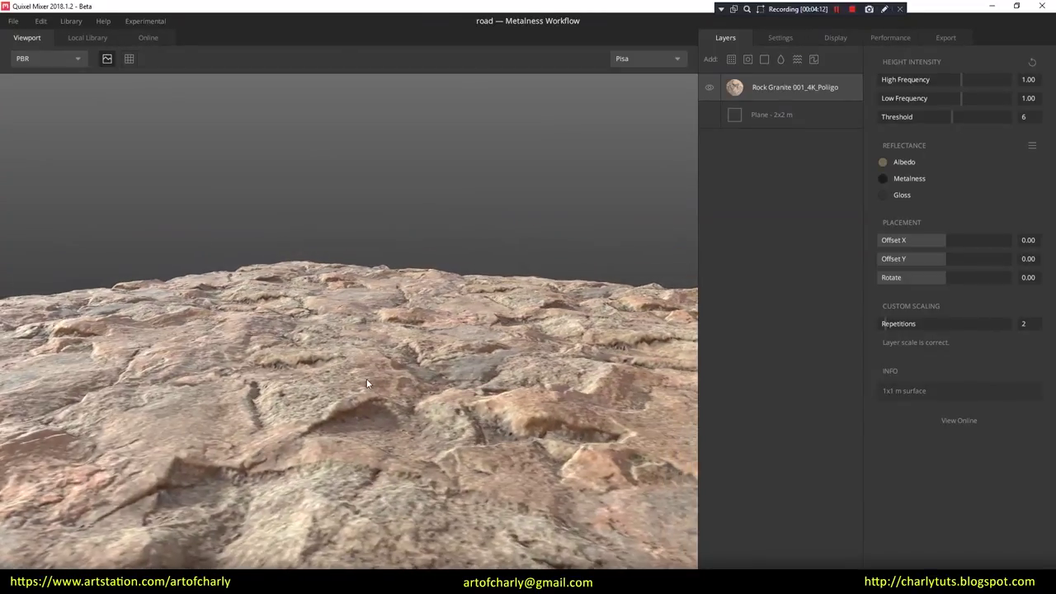
left_click_drag(327, 348, 381, 368)
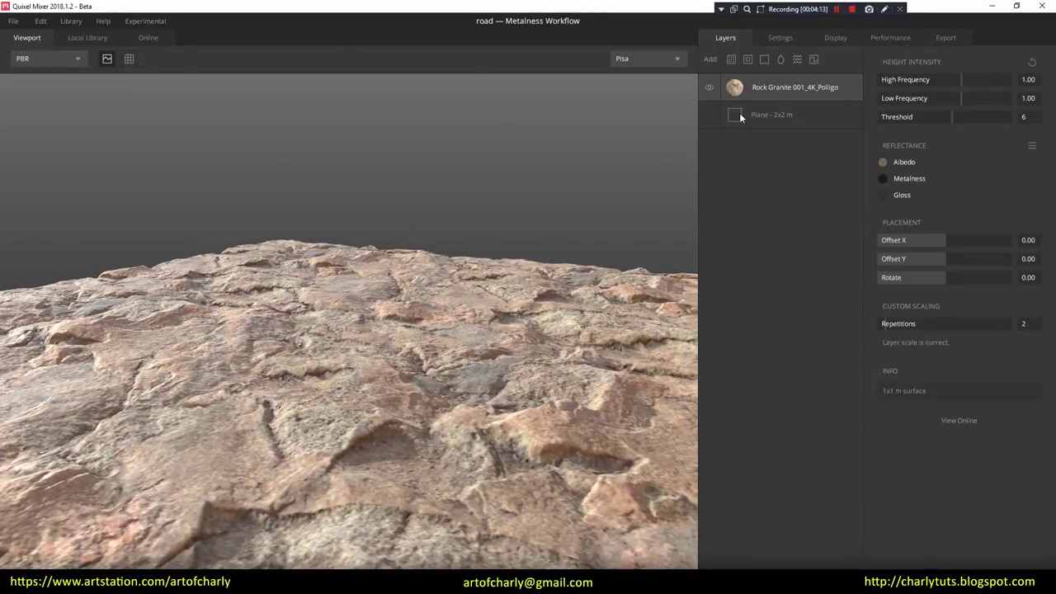
left_click(840, 36)
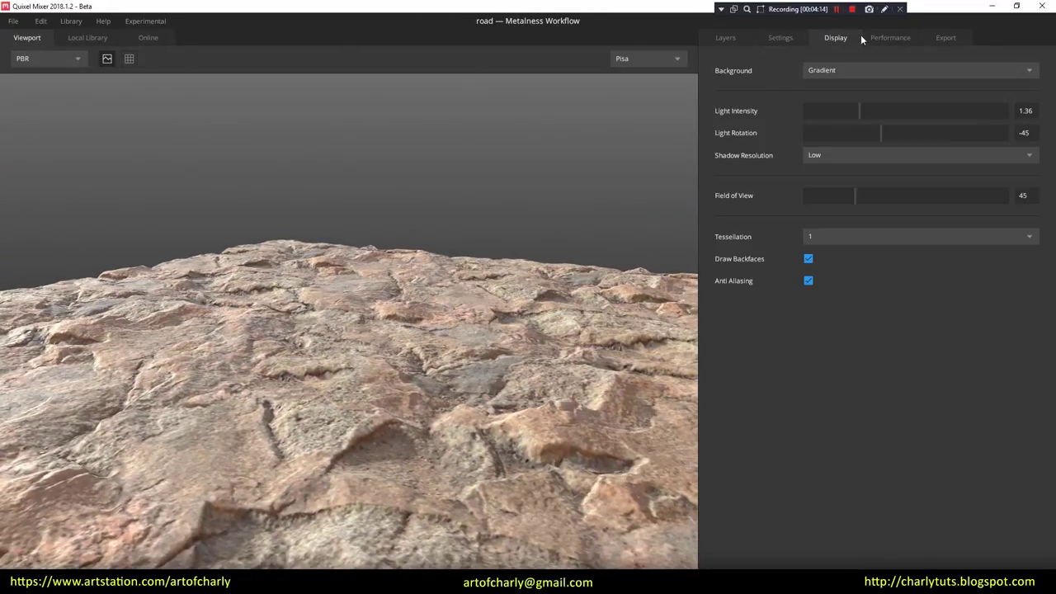
Step: Raise viewport tessellation to 10 to inspect the rock relief, then set it back to 1
left_click(828, 237)
left_click(831, 401)
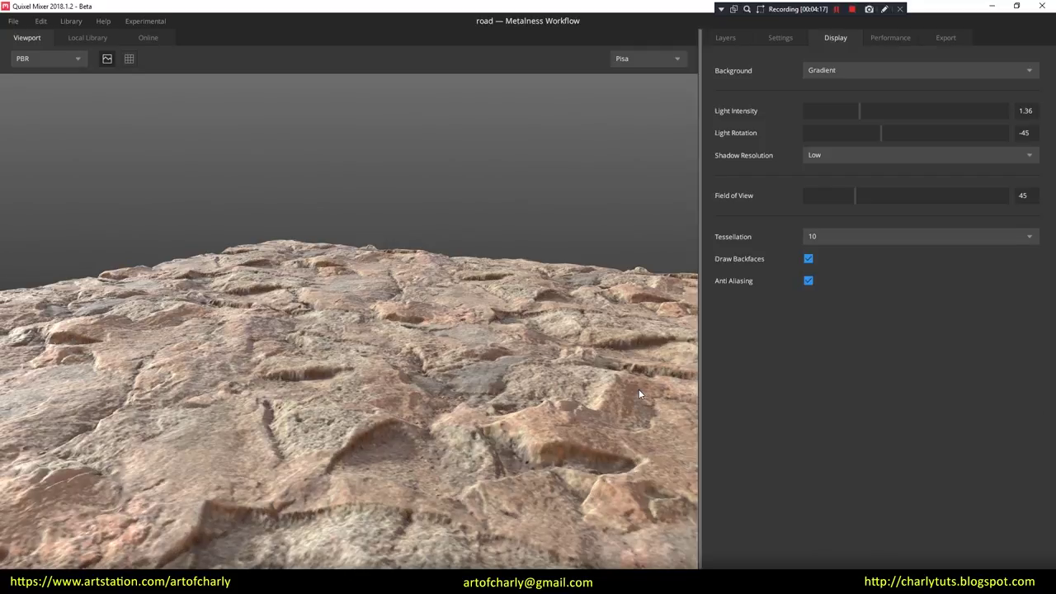
mouse_move(344, 348)
left_mouse_down()
mouse_move(243, 318)
mouse_move(359, 375)
left_mouse_up()
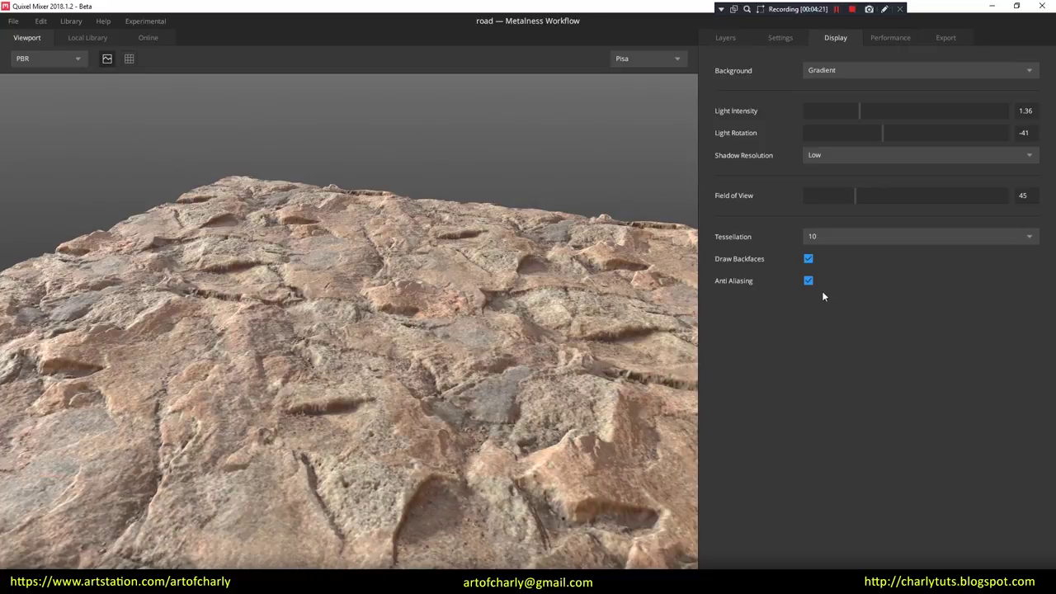
left_click(824, 237)
left_click(846, 252)
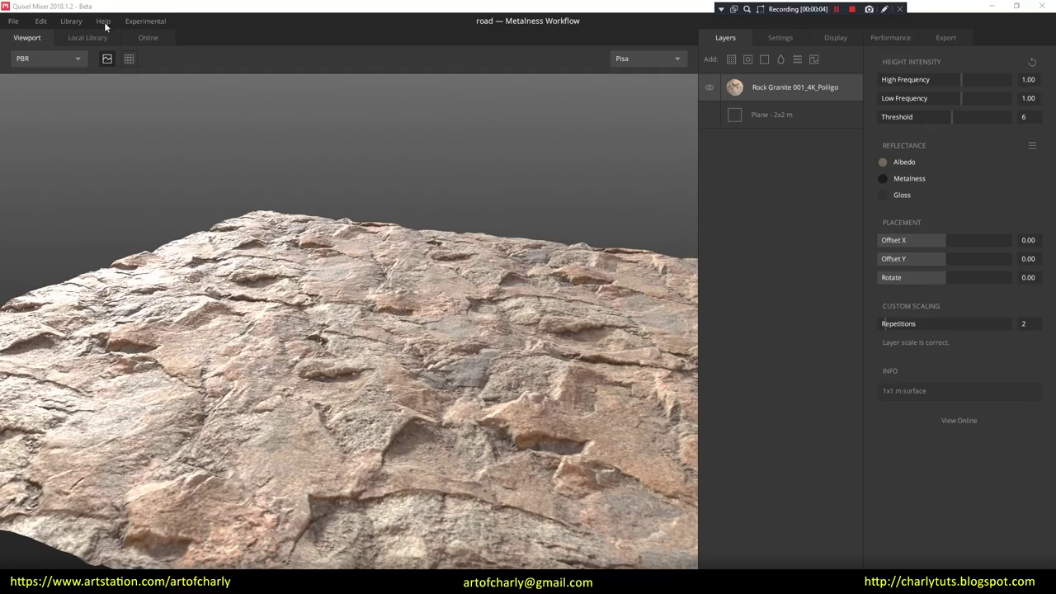
Step: View the application's About information from the Help menu
left_click(103, 22)
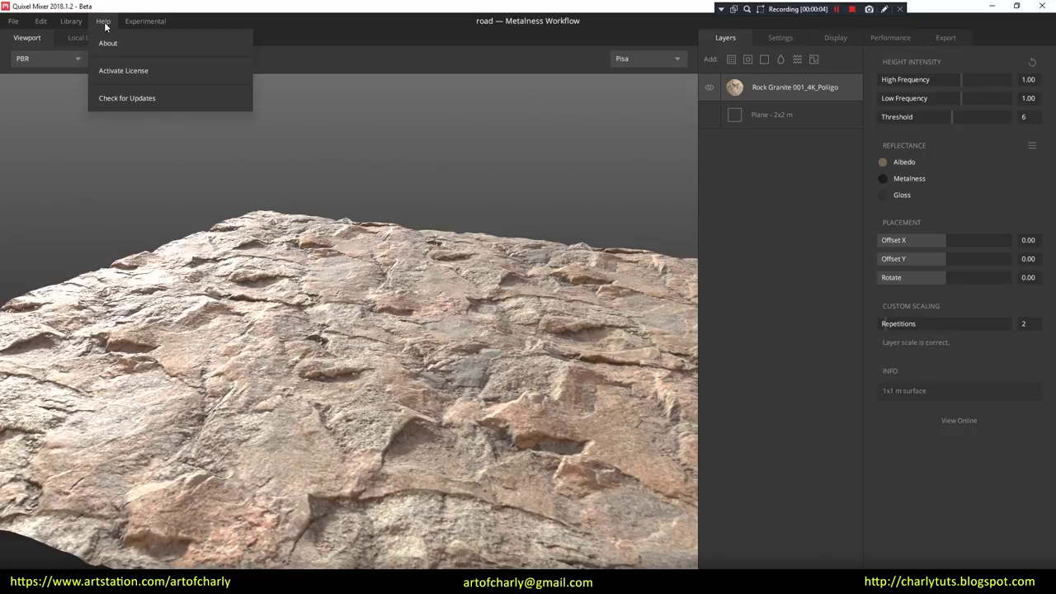
left_click(132, 45)
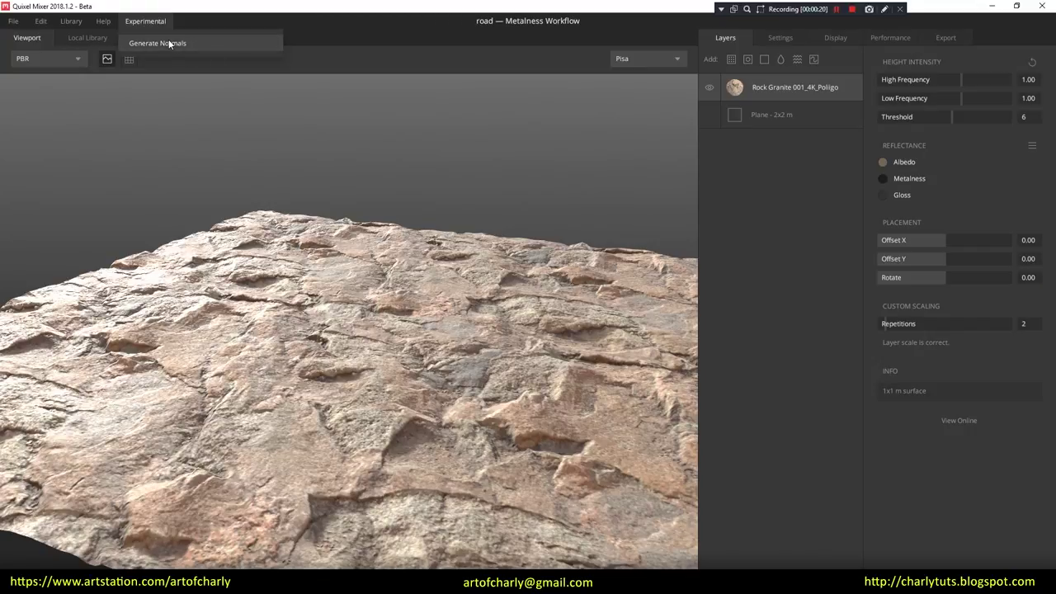
left_click(153, 21)
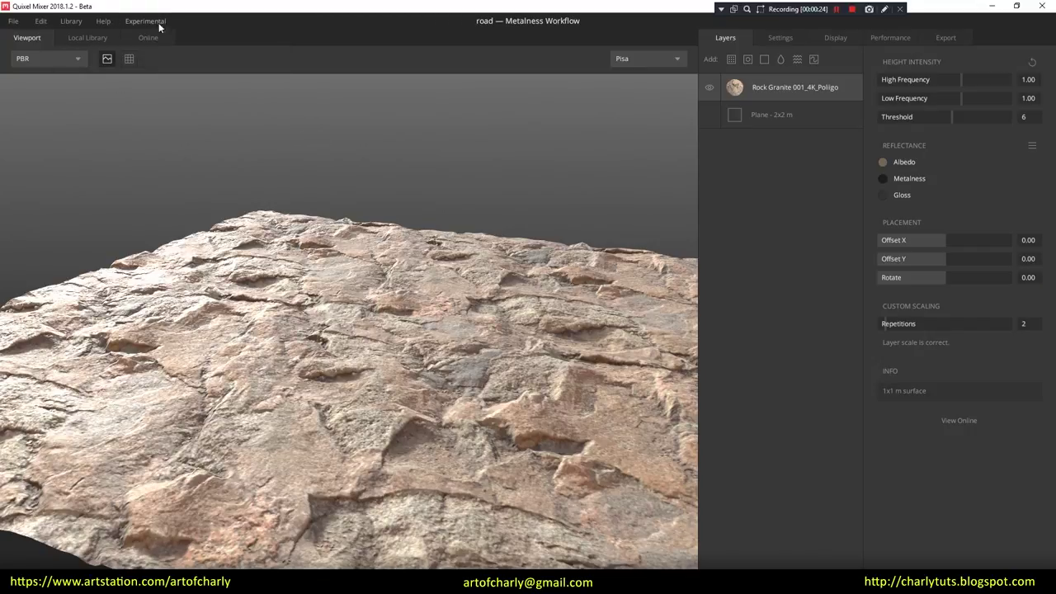
Step: Add an experimental Generate Normals layer, delete it, and show the Local Library
left_click(145, 21)
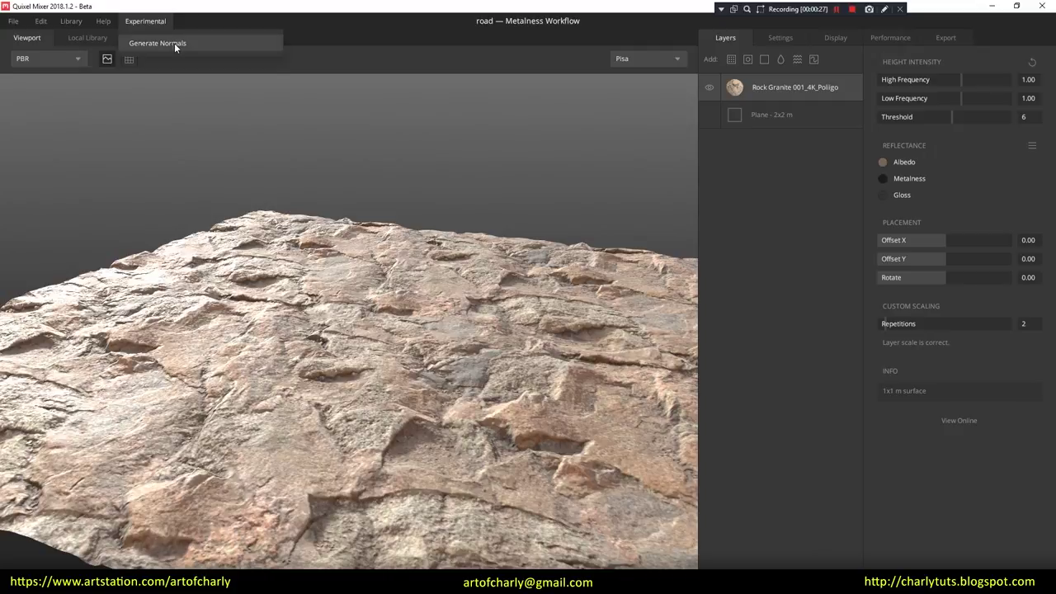
left_click(173, 41)
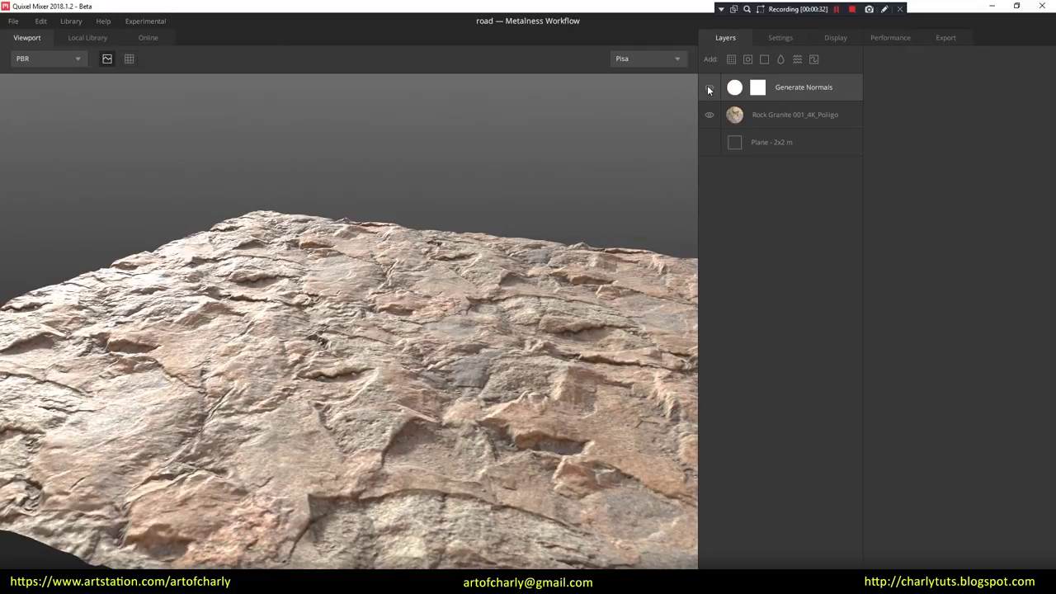
key("Delete")
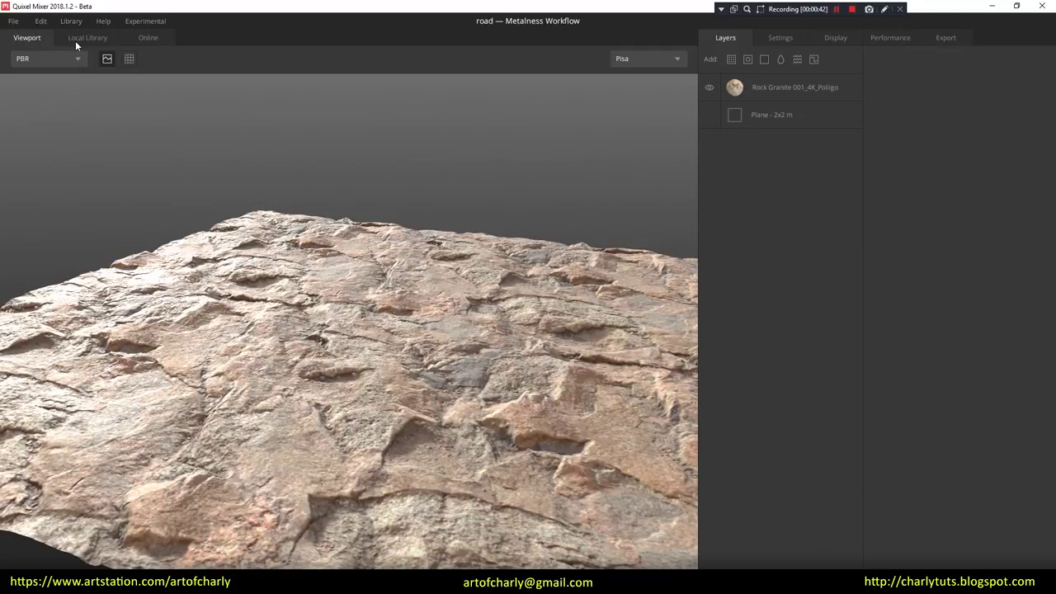
left_click(87, 38)
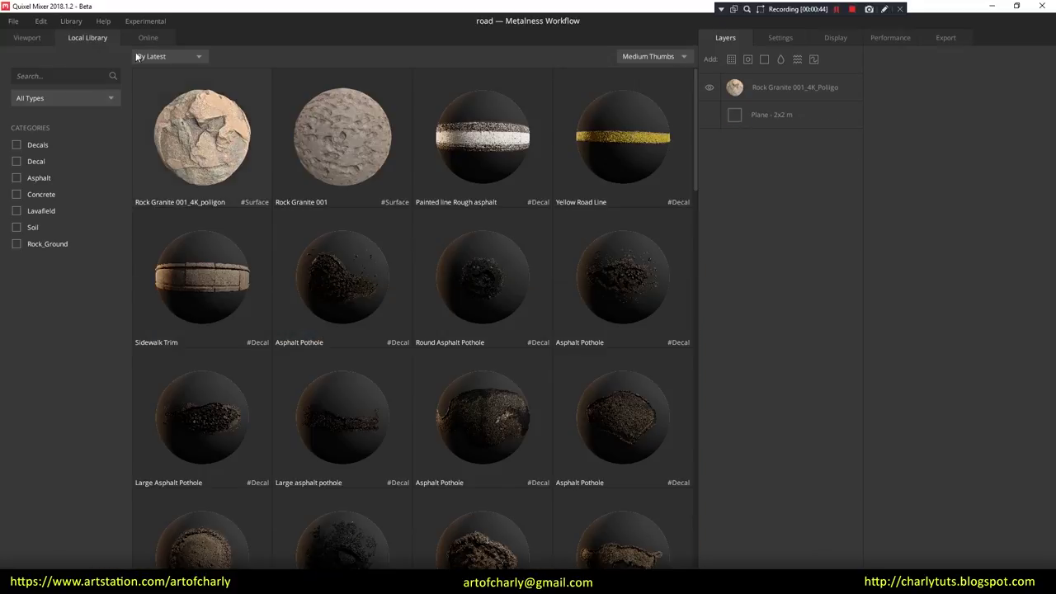
Step: Preview the rock's Albedo, Metalness and Occlusion channels, then return the viewport to PBR shading
left_click(145, 37)
left_click(90, 38)
left_click(133, 40)
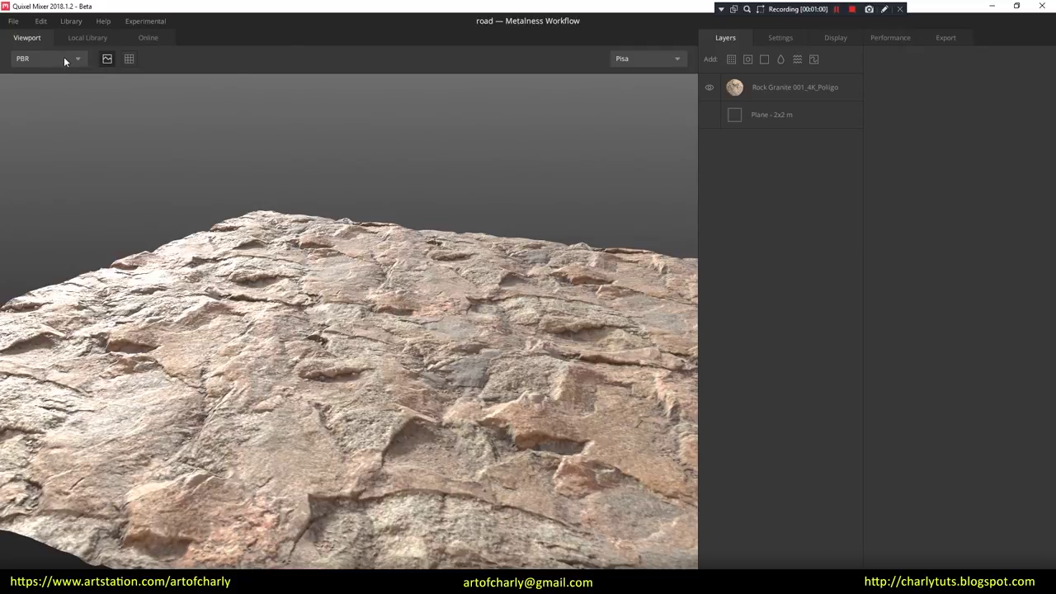
left_click(49, 60)
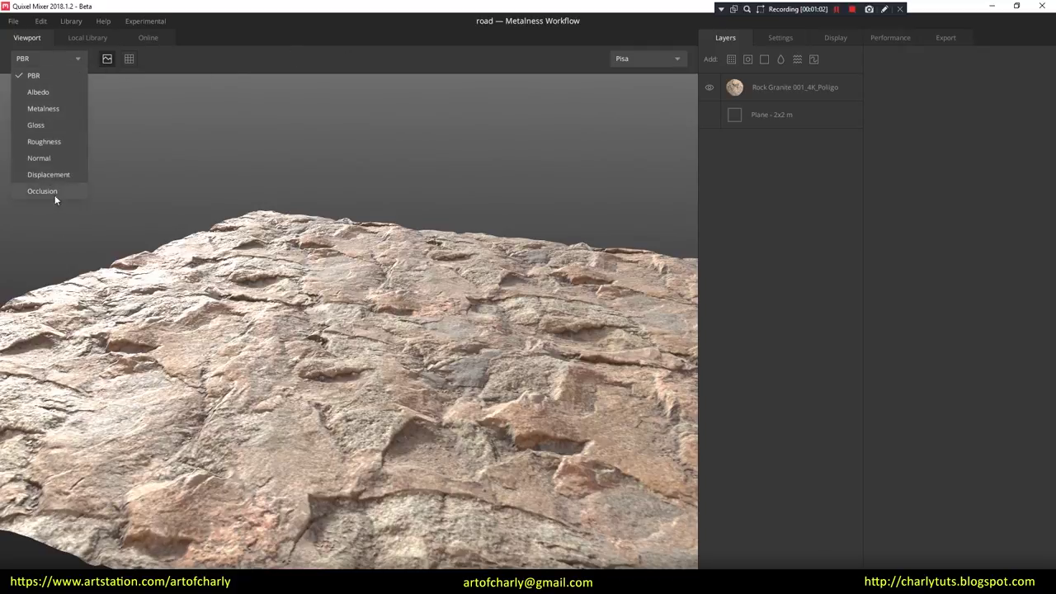
left_click(42, 62)
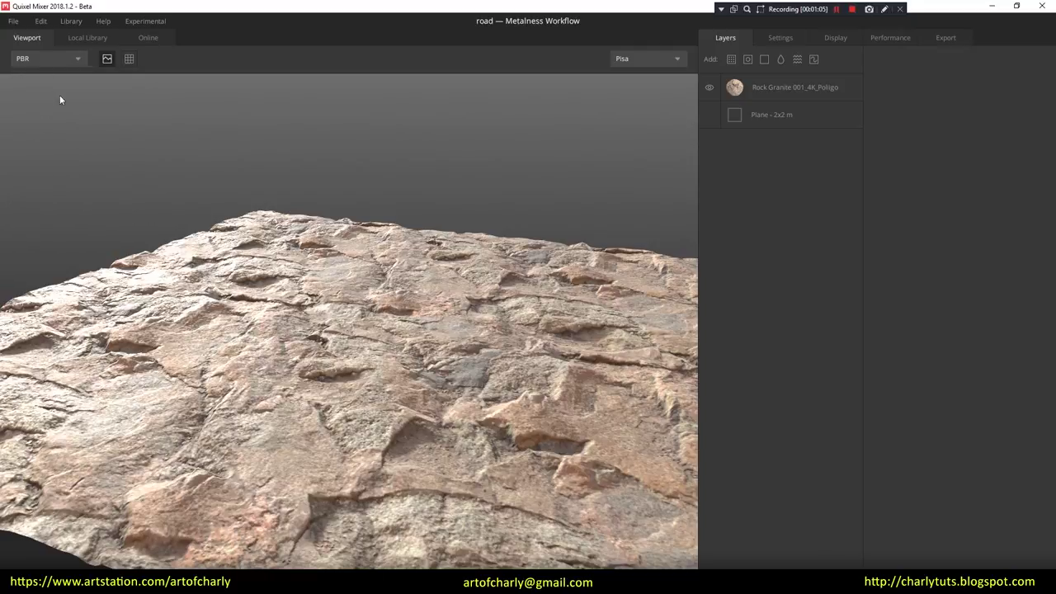
key("Down")
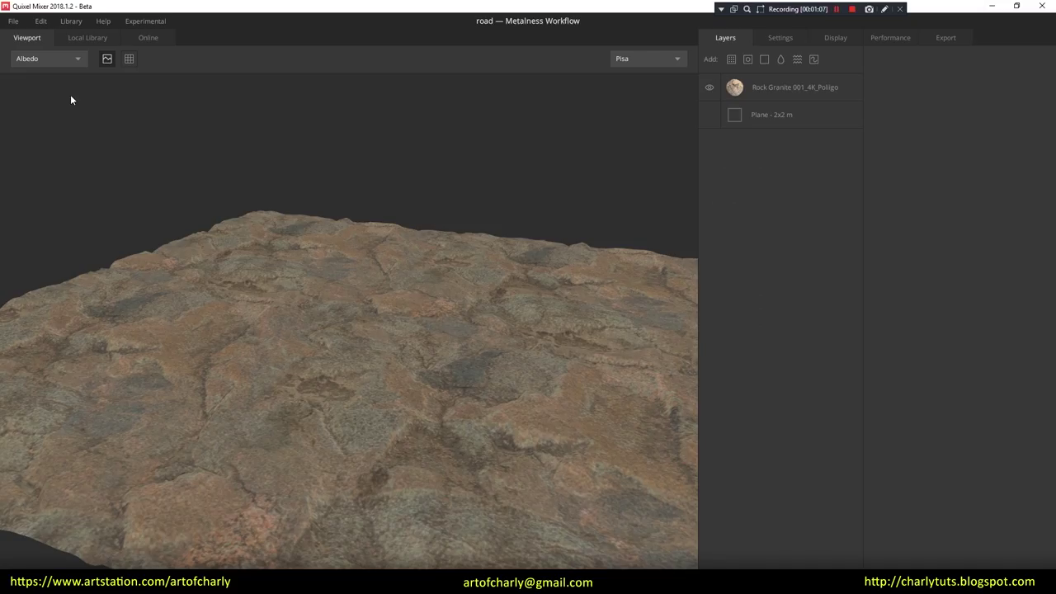
key("Down")
key("Down")
key("Down")
key("Down")
key("Down")
key("Down")
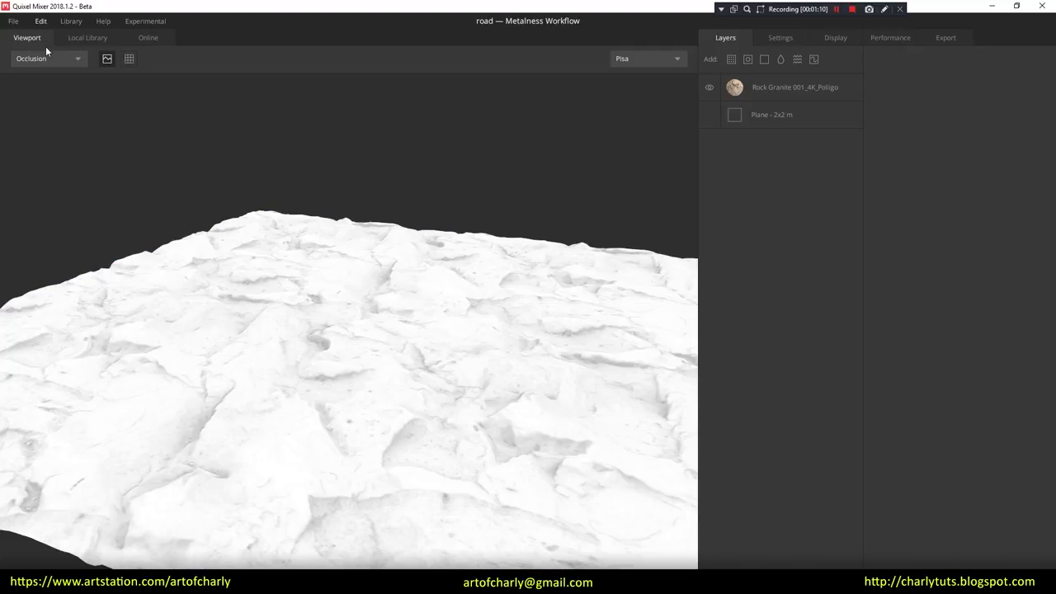
left_click(53, 59)
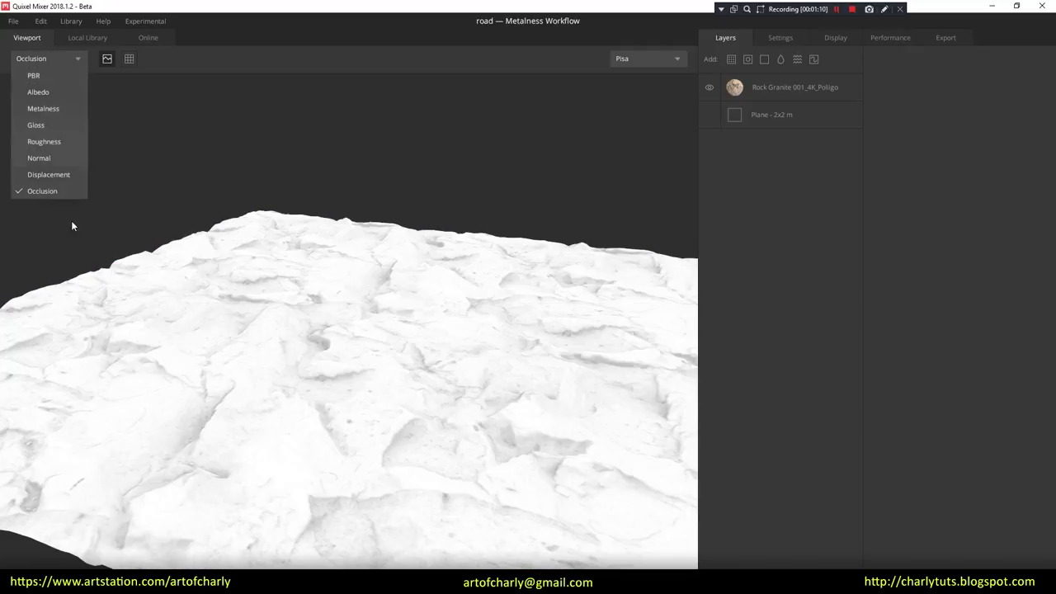
left_click(43, 76)
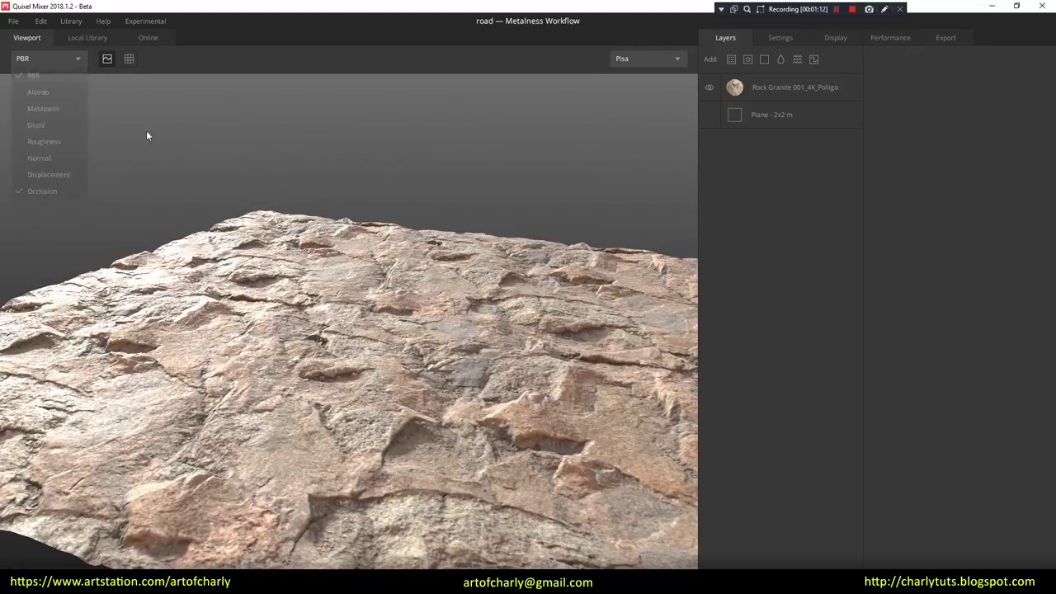
left_click(105, 61)
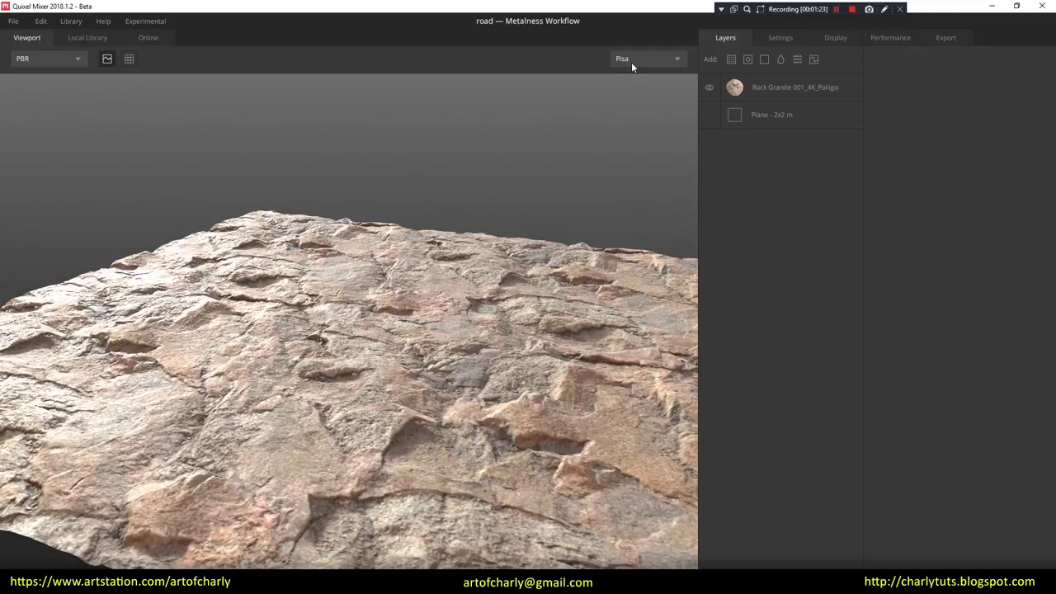
Step: Light the rock with the Studio1, then Desert environments, and review the PBR workflow options in project settings
left_click(631, 62)
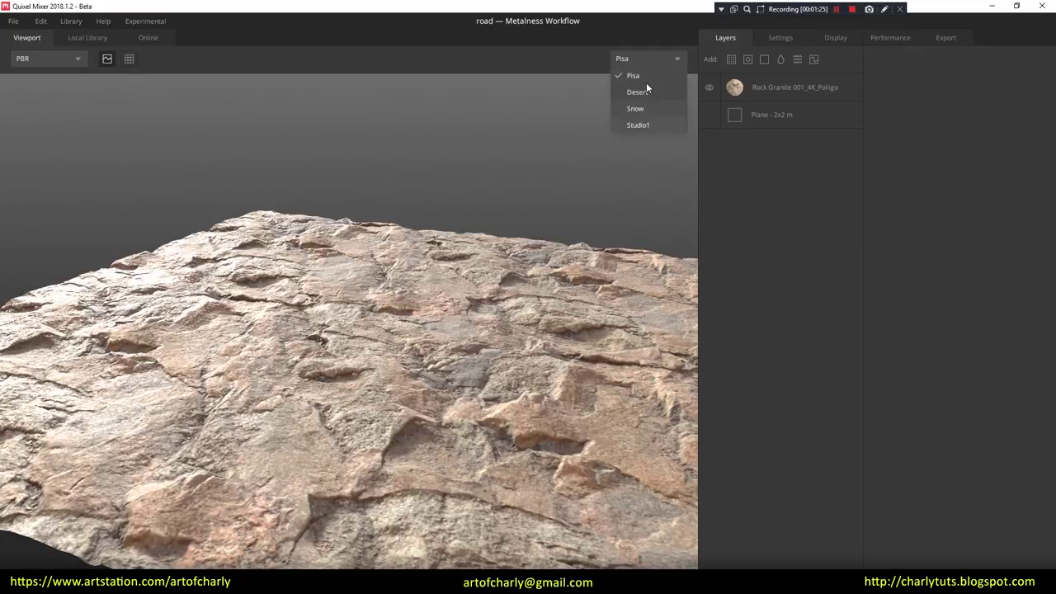
left_click(638, 124)
left_click(632, 59)
left_click(626, 83)
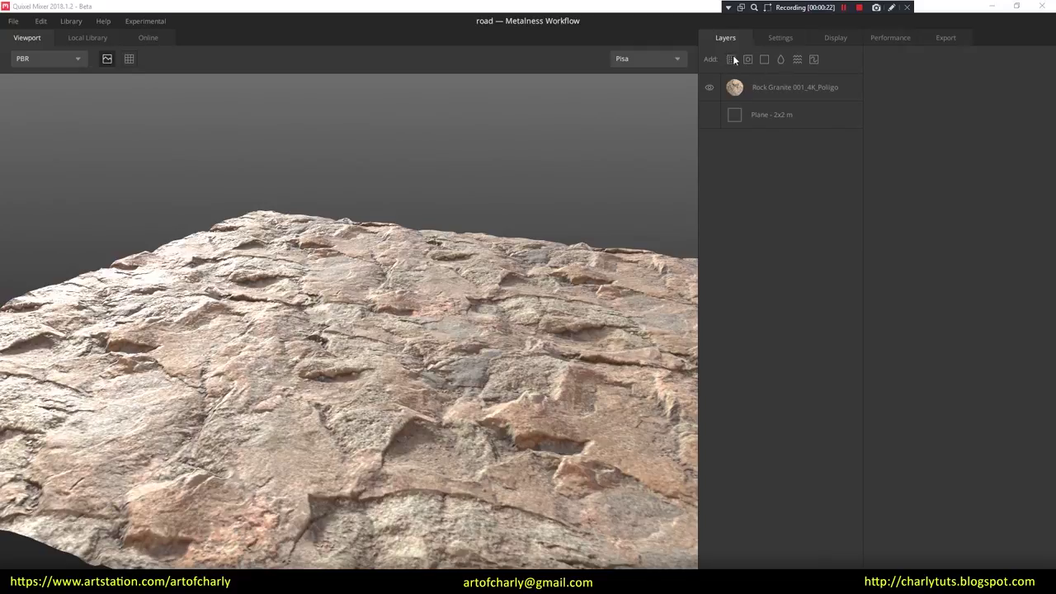
left_click(779, 38)
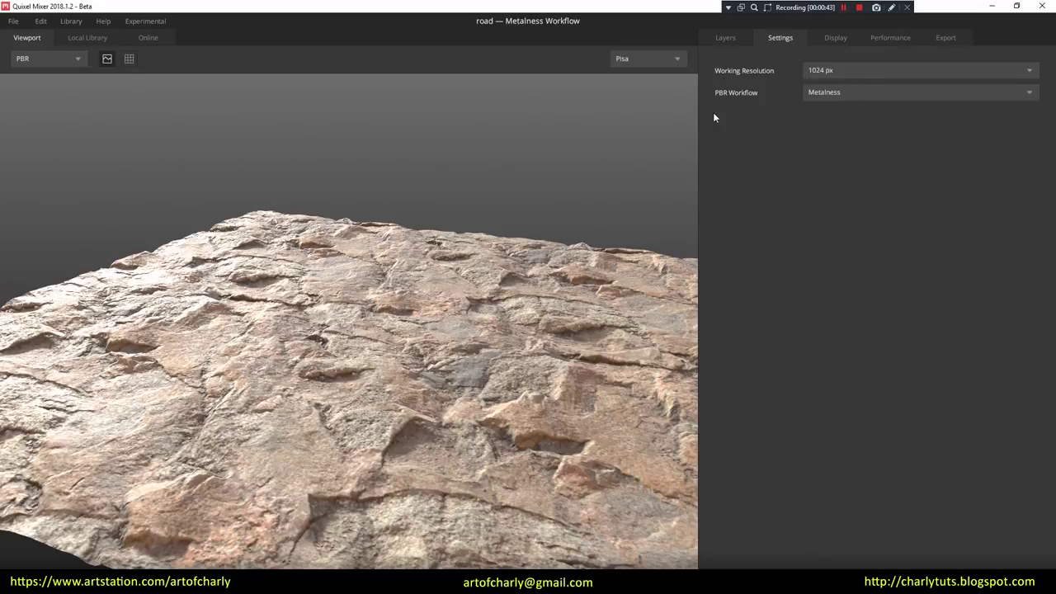
left_click(839, 92)
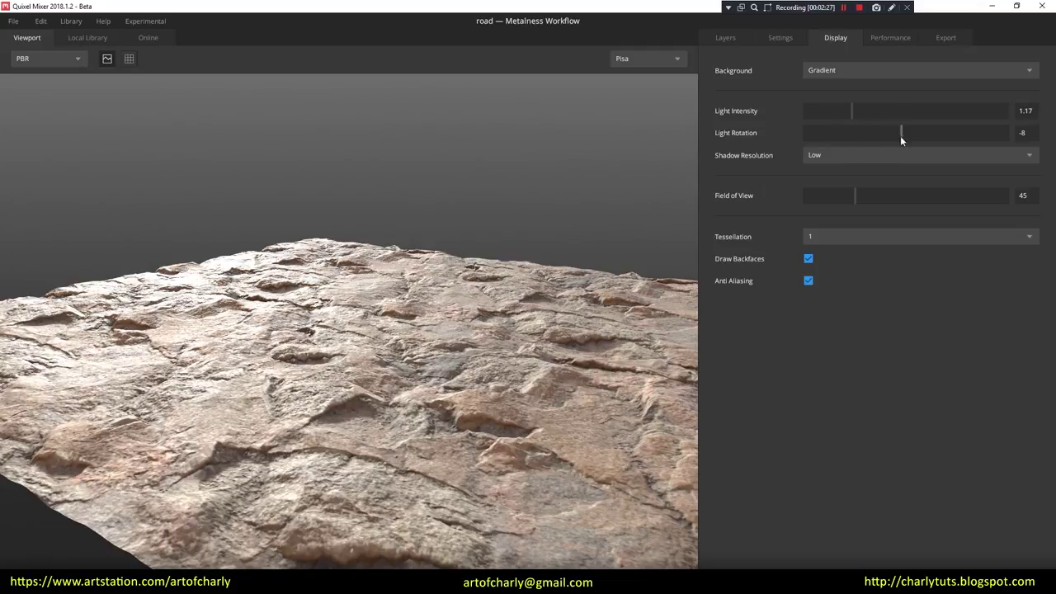
Step: Rotate the display light, switch the background from Flat to Skybox, and widen field of view to 49
left_click_drag(900, 135, 895, 132)
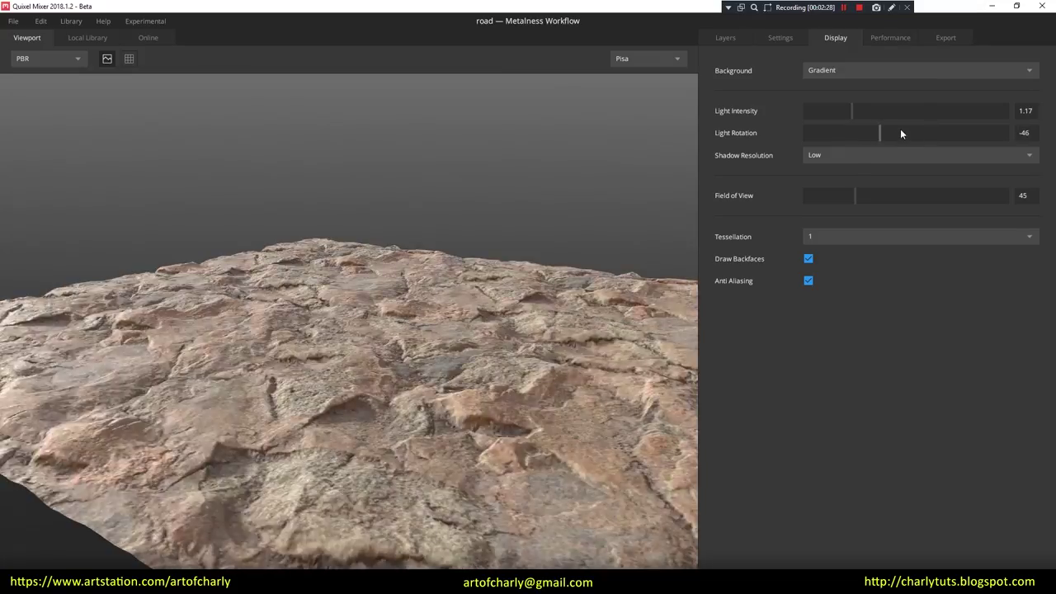
left_click(848, 72)
left_click(833, 105)
left_click(809, 74)
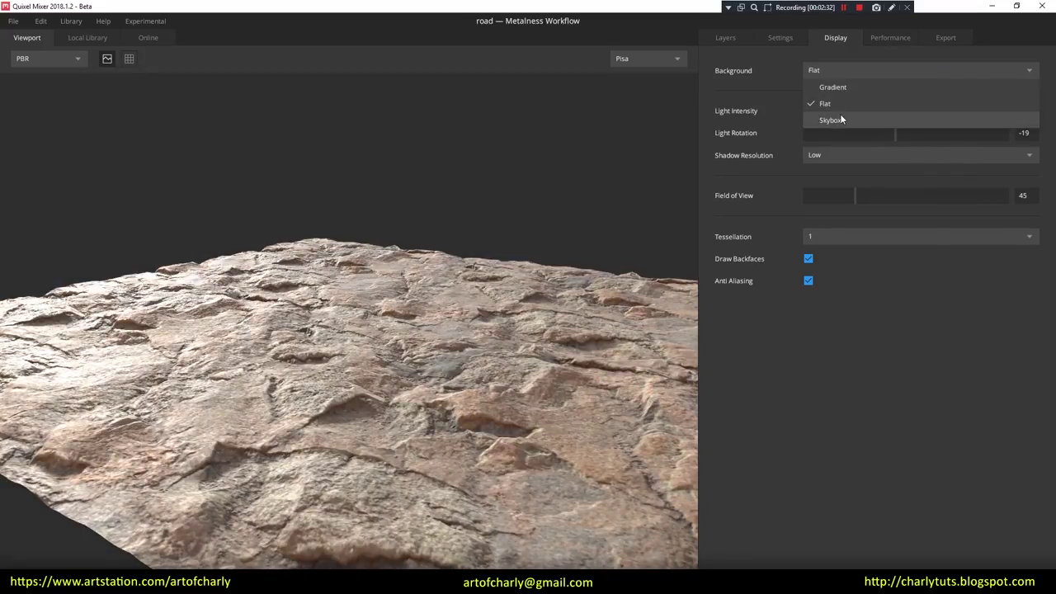
left_click(813, 116)
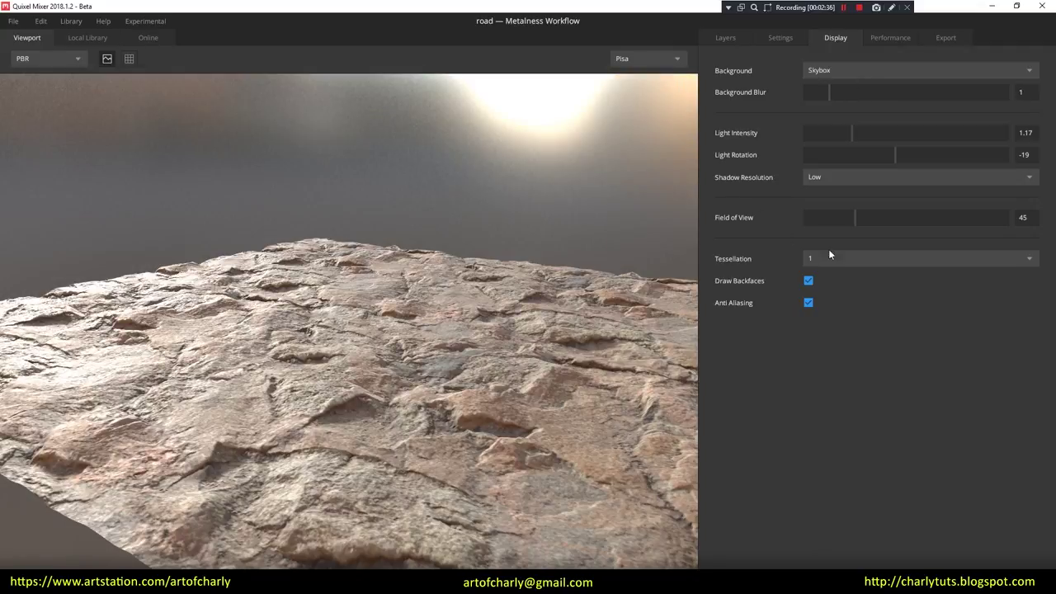
mouse_move(873, 222)
left_mouse_down()
mouse_move(881, 216)
mouse_move(870, 218)
left_mouse_up()
Step: Raise tessellation to 10 and toggle Draw Backfaces off and on while orbiting the terrain, then view Performance settings
left_click(821, 258)
left_click(834, 421)
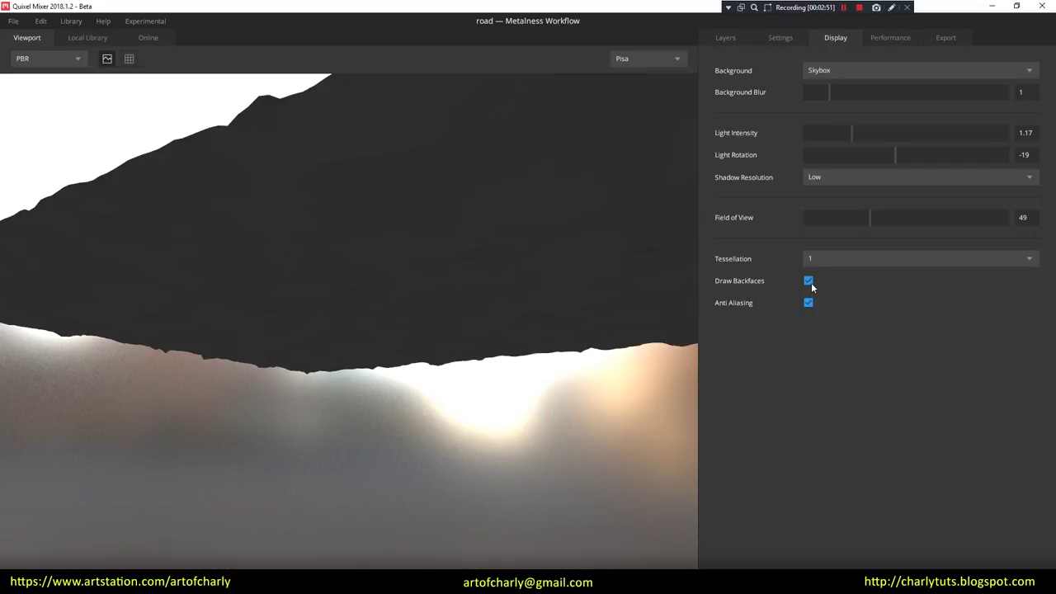
left_click(808, 281)
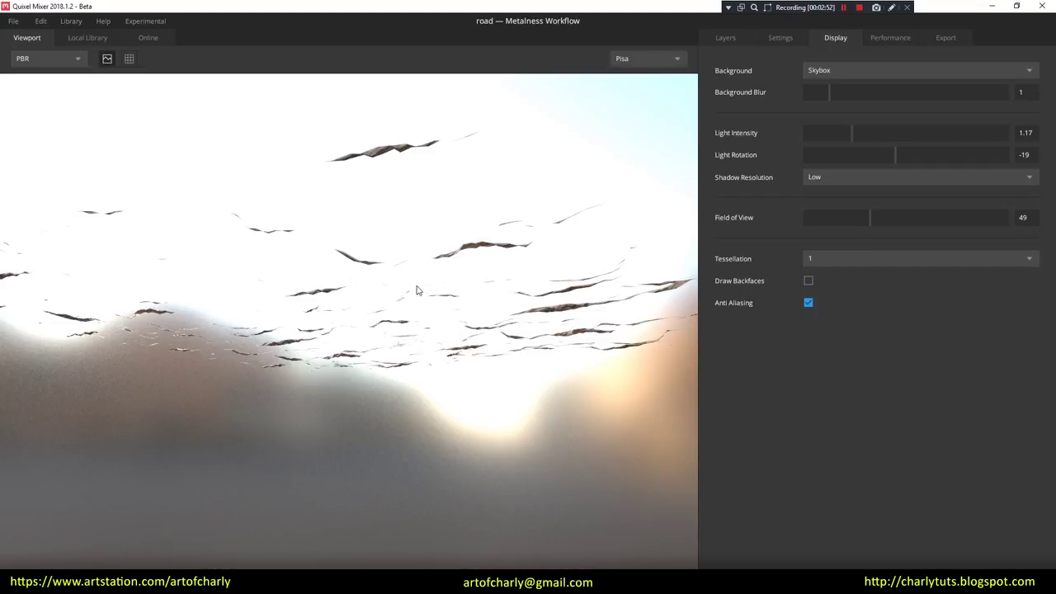
left_click_drag(404, 302, 706, 251)
left_click(808, 281)
left_click_drag(473, 307, 701, 273)
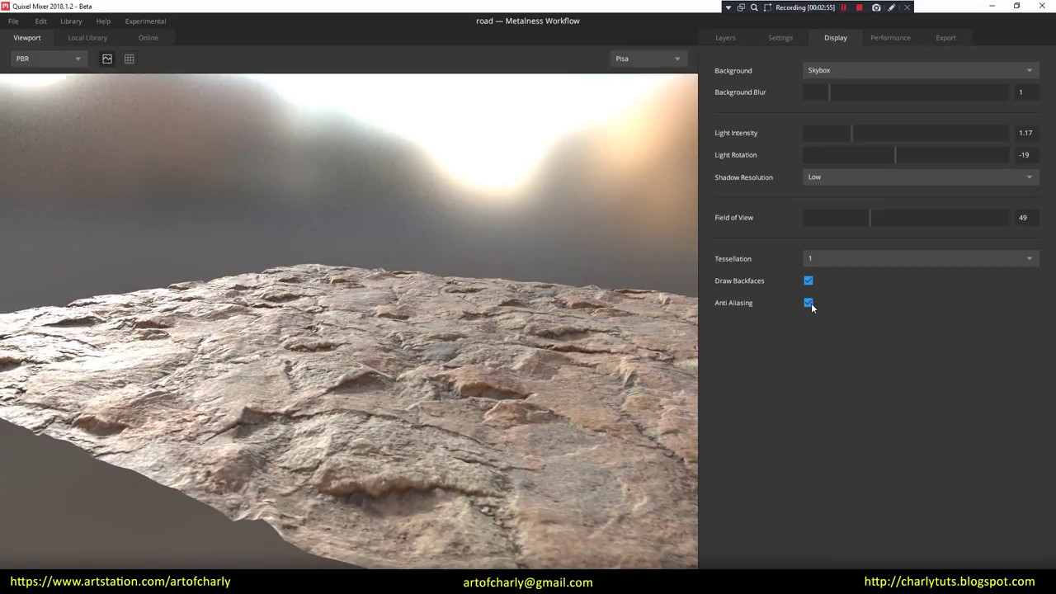
left_click_drag(545, 272, 439, 259)
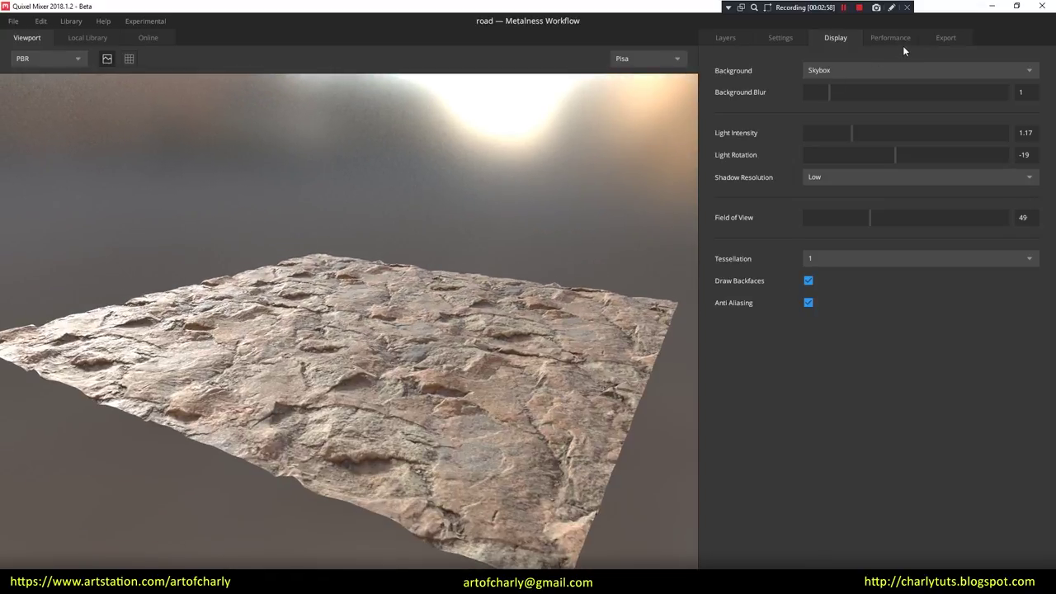
left_click(866, 45)
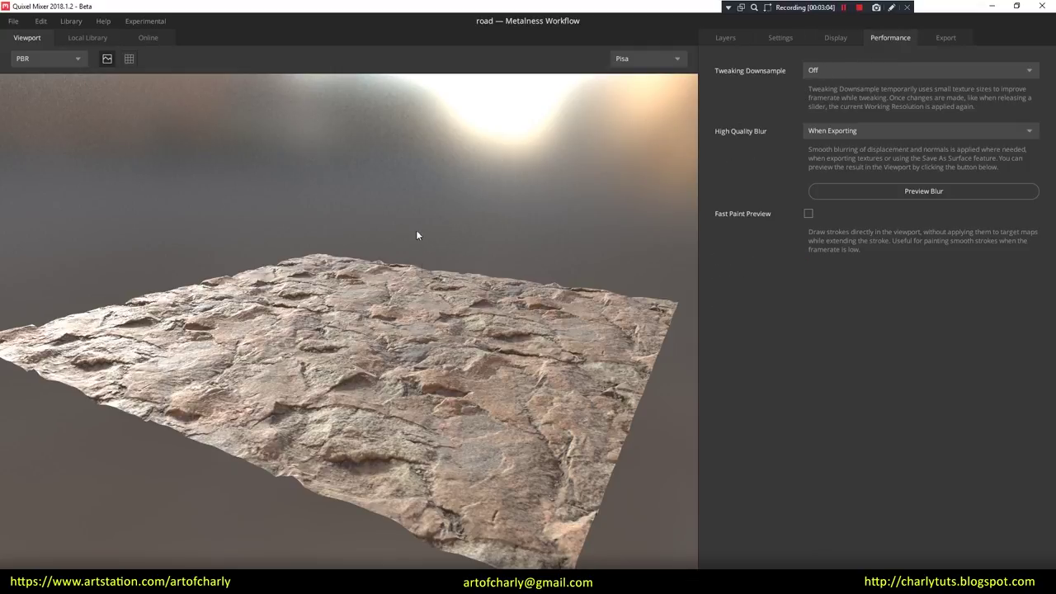
left_click(852, 71)
left_click(857, 169)
left_click(846, 132)
Step: Keep High Quality Blur at When Exporting, then check the File menu without choosing anything
left_click(859, 121)
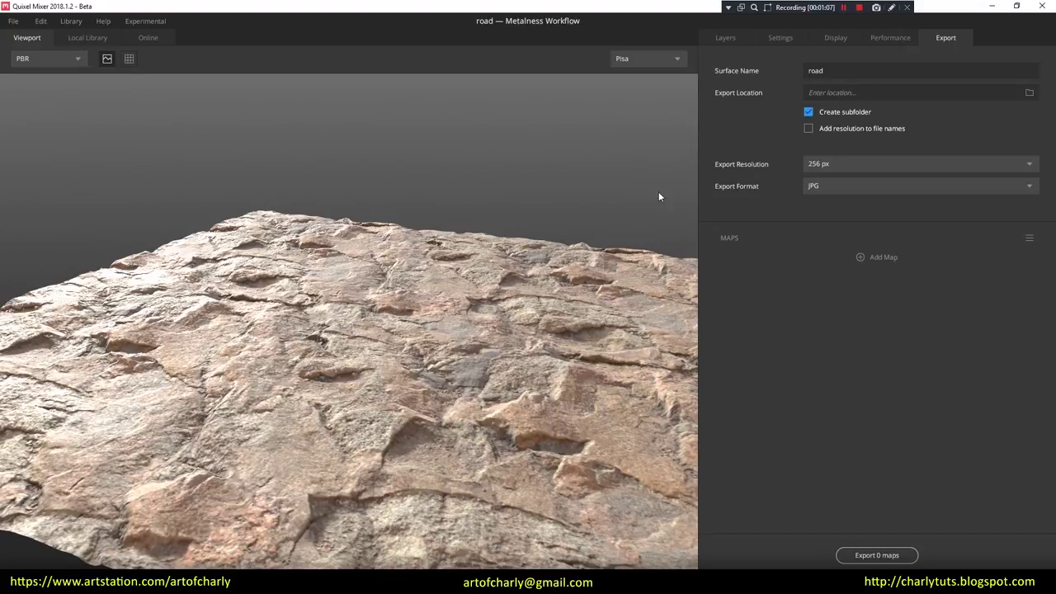
left_click(13, 21)
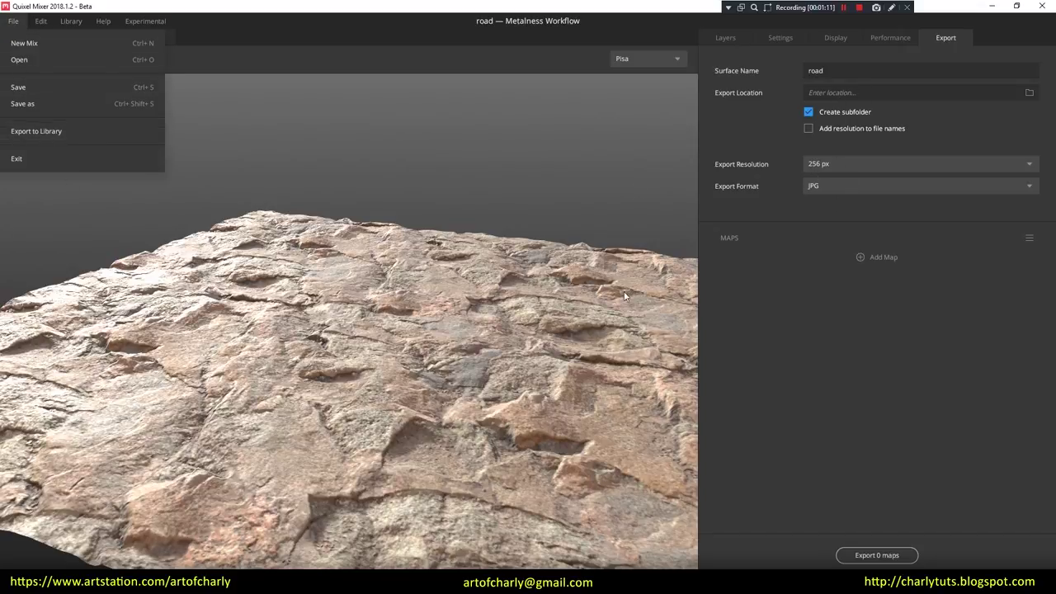
left_click(773, 340)
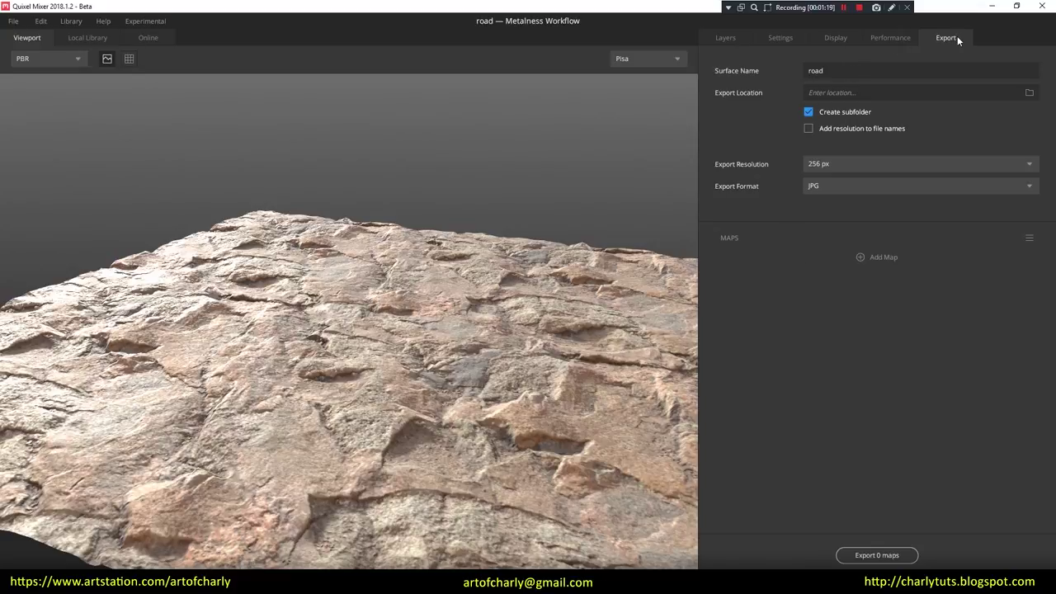
Step: Load the default Metalness export maps and give the Albedo map an RGBA alpha channel
left_click(1028, 239)
left_click(1021, 272)
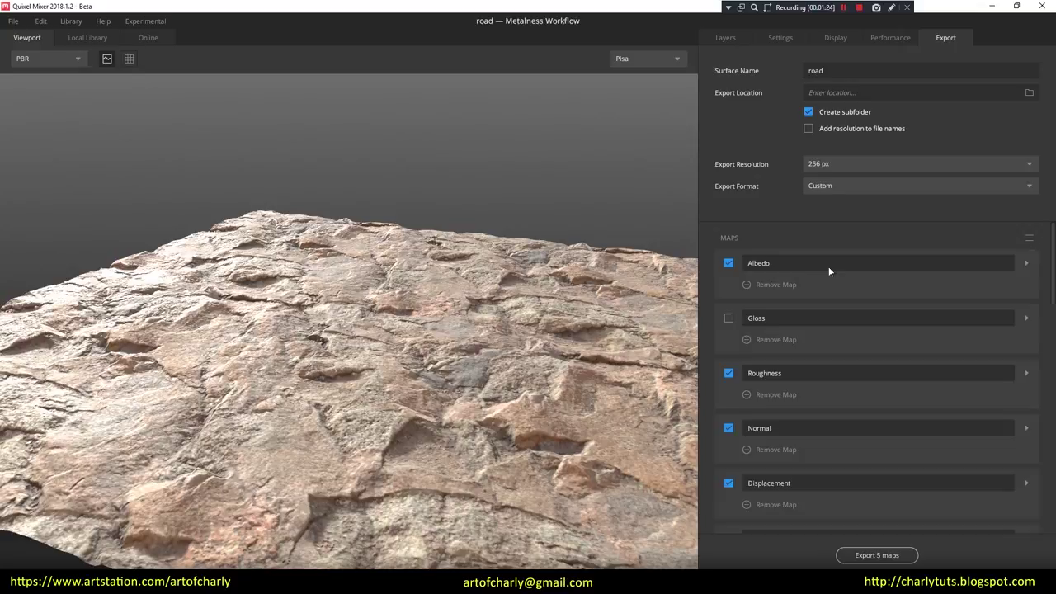
left_click(829, 268)
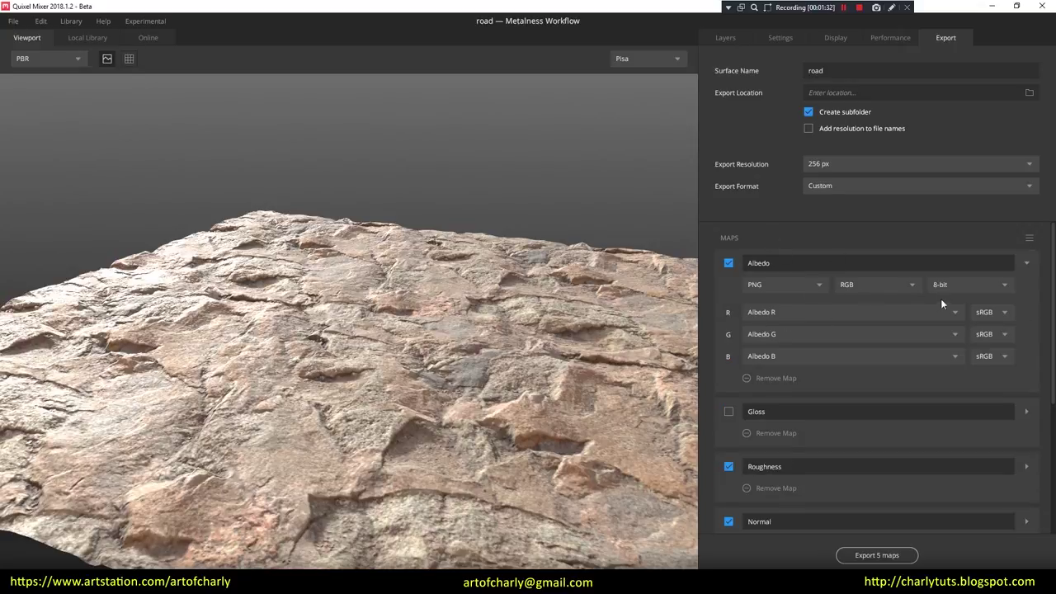
left_click(871, 287)
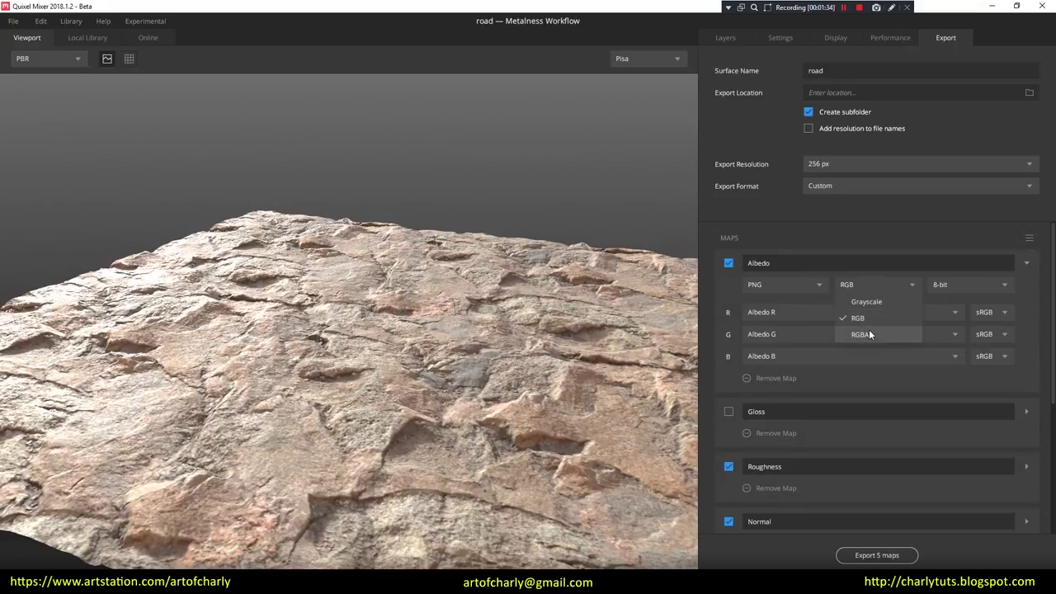
left_click(878, 333)
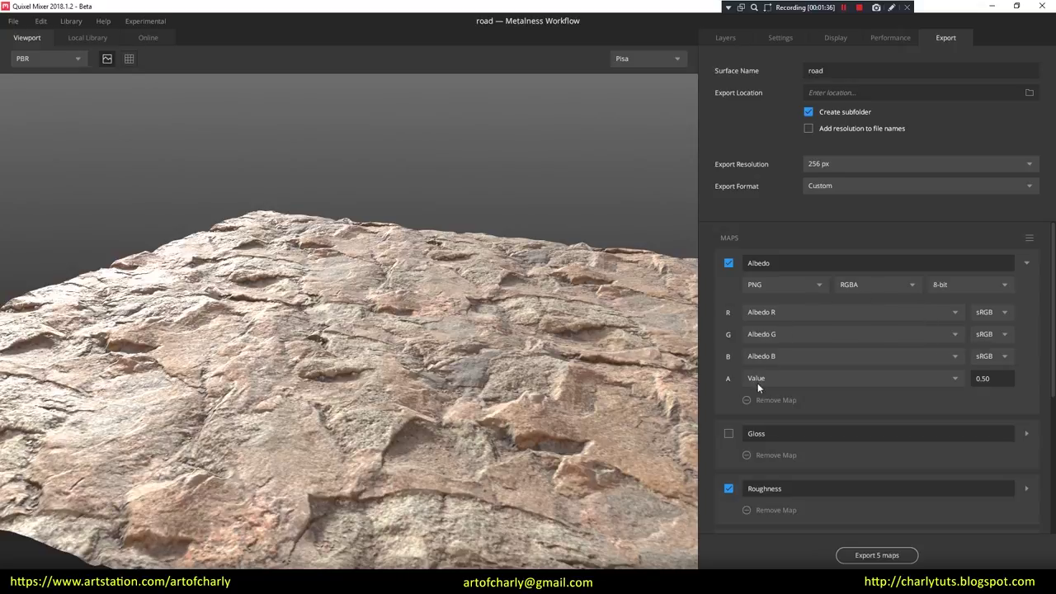
left_click(822, 379)
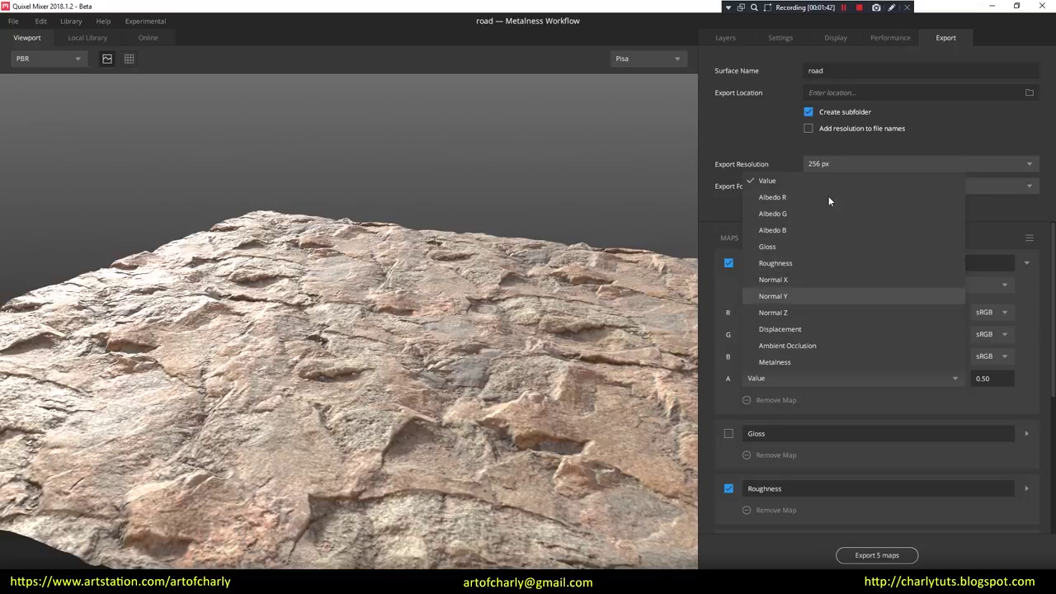
Step: Keep Albedo at 8-bit, try the EXR format, then set it back to JPG
left_click(1005, 283)
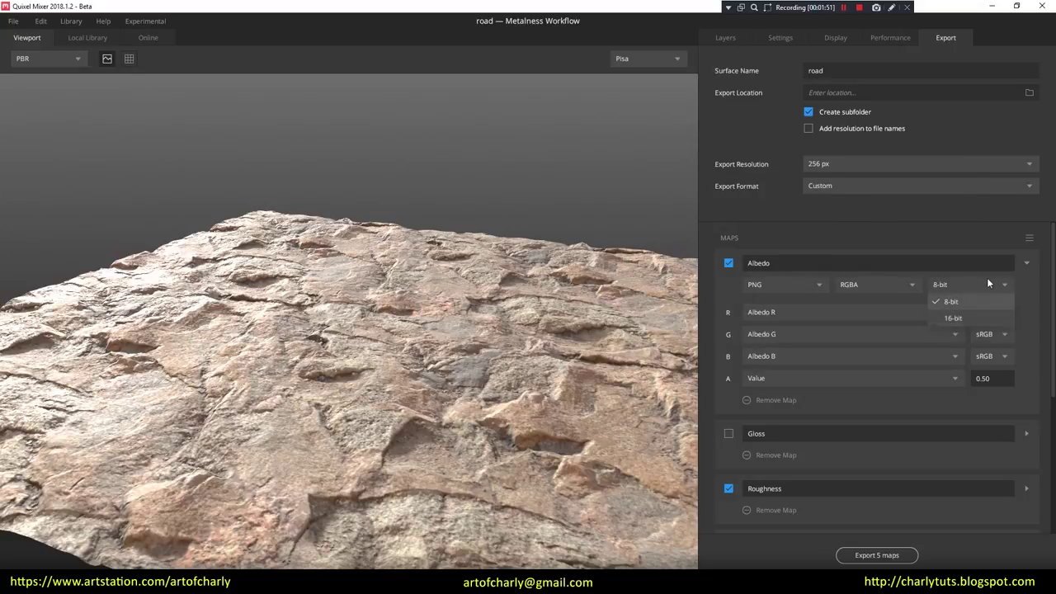
left_click(988, 280)
left_click(765, 287)
left_click(767, 367)
left_click(951, 289)
left_click(953, 301)
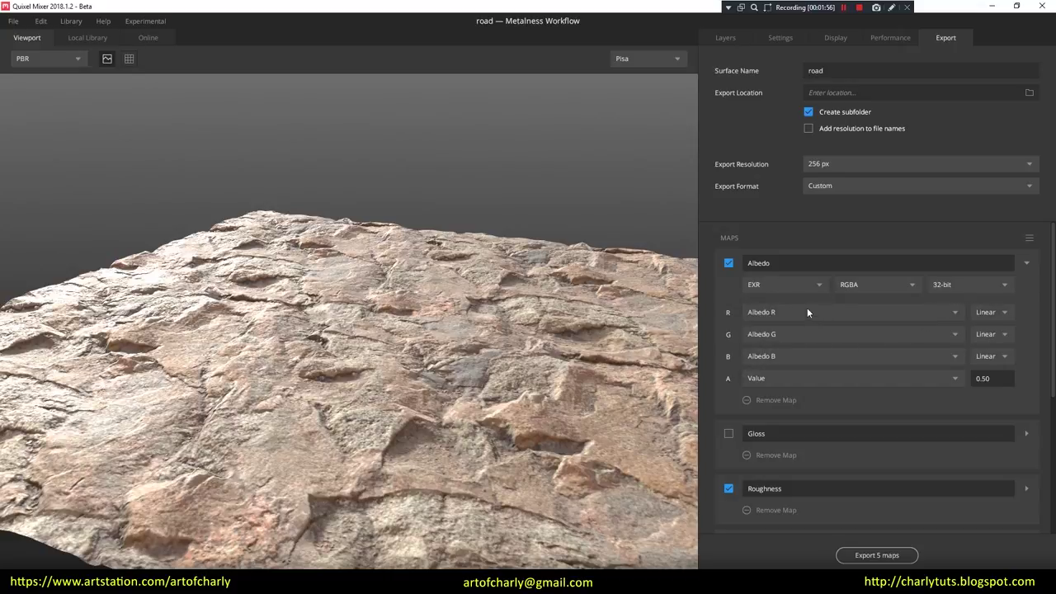
left_click(793, 288)
left_click(794, 301)
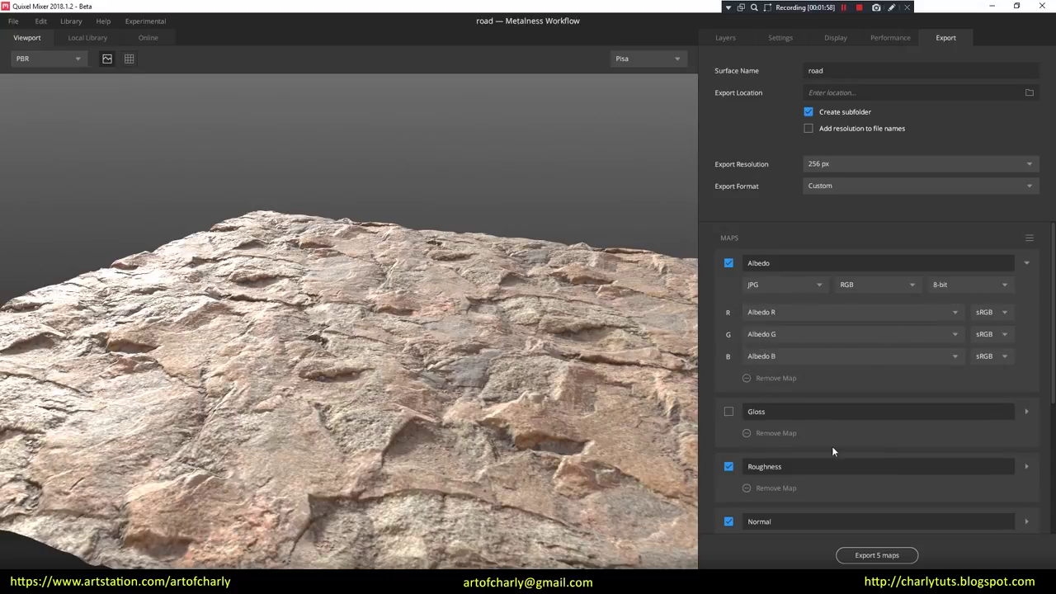
scroll(811, 373, "down", 3)
scroll(753, 328, "down", 1)
scroll(782, 379, "up", 1)
scroll(788, 385, "up", 4)
scroll(804, 379, "down", 3)
scroll(833, 393, "up", 3)
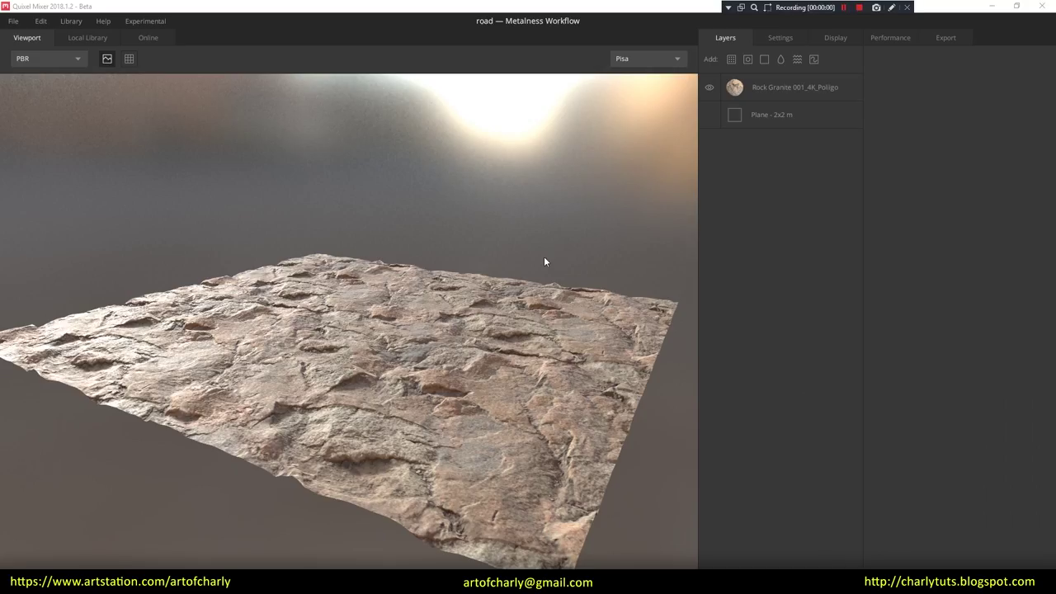
Step: In the Local Library, apply and clear the Soil, Lavafield and Asphalt category filters
left_click(90, 40)
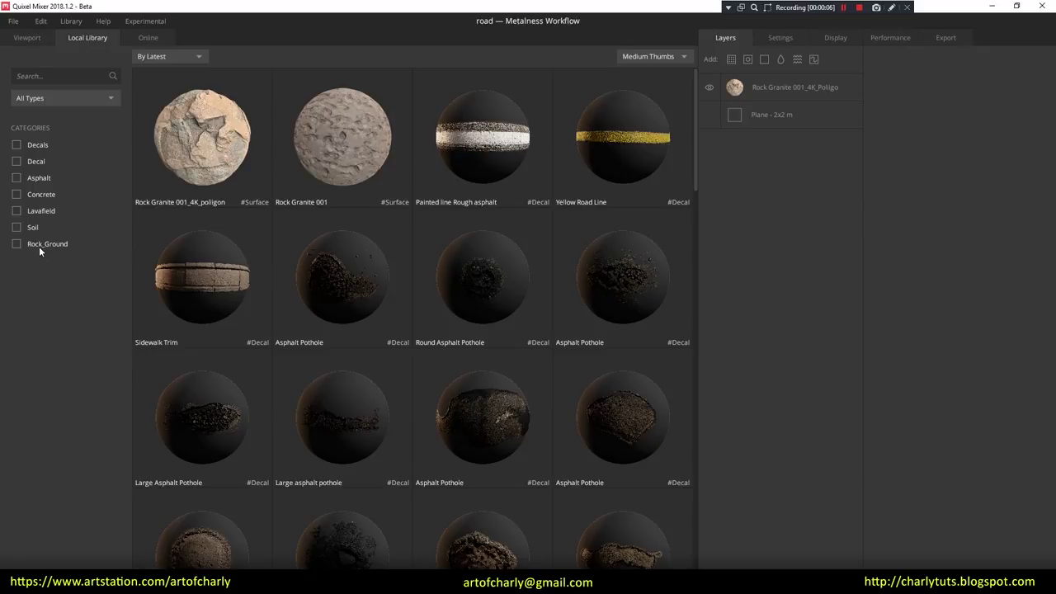
left_click(18, 227)
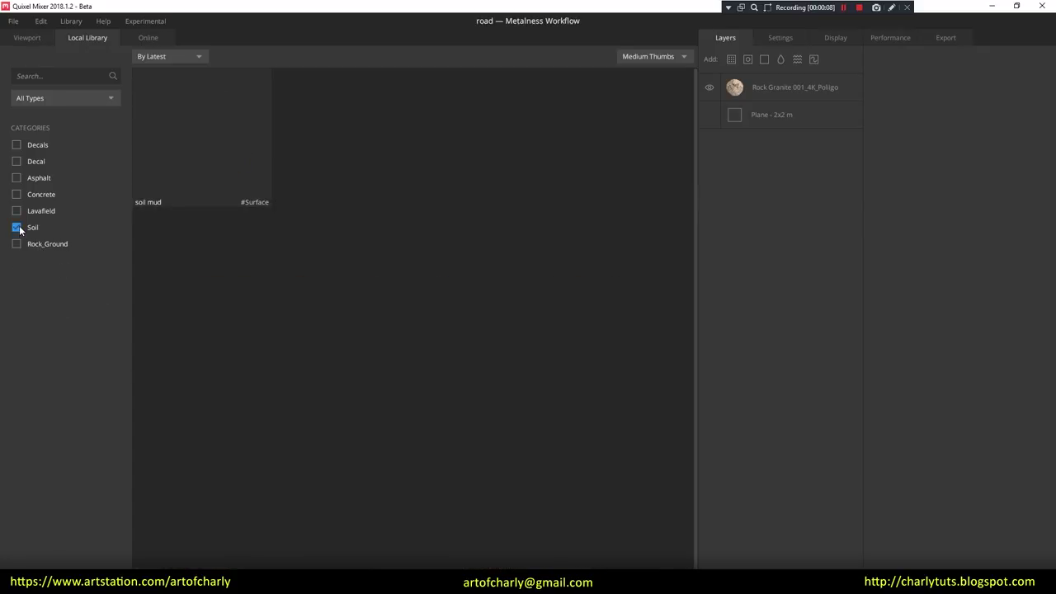
left_click(17, 227)
left_click(16, 210)
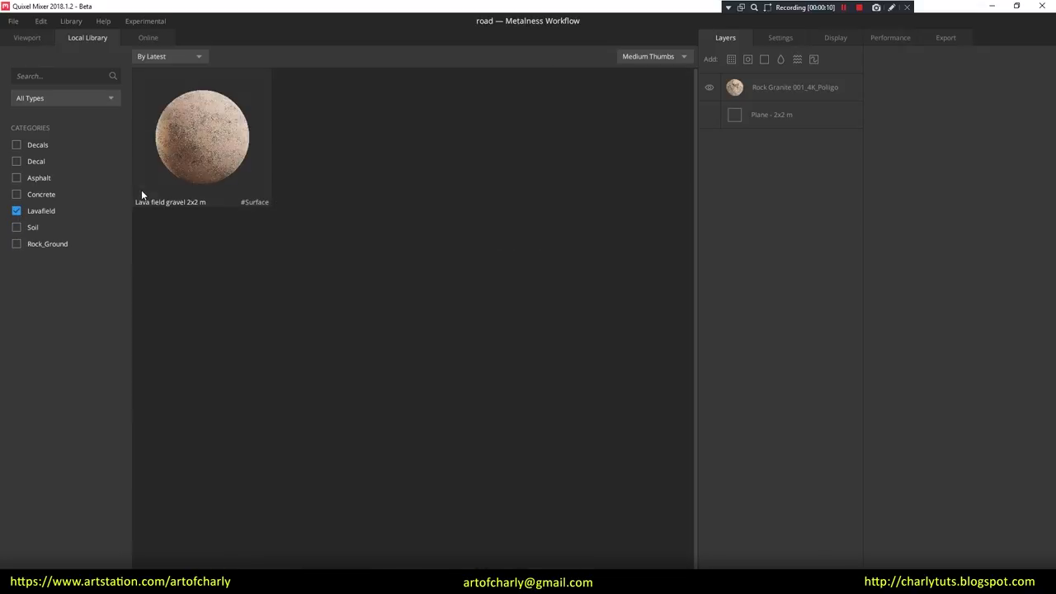
left_click(17, 211)
left_click(16, 178)
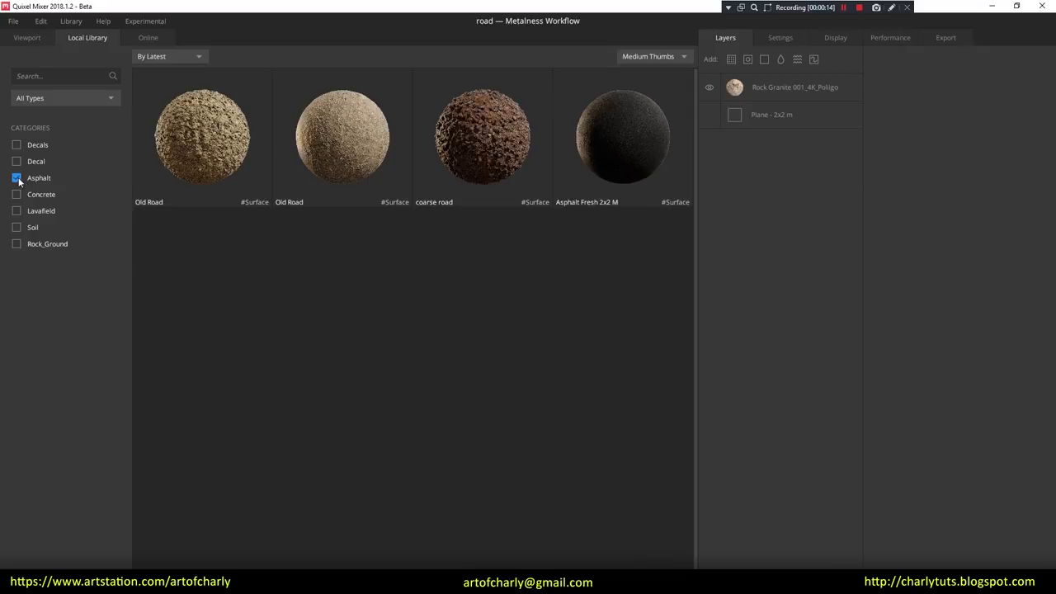
left_click(16, 178)
Step: Switch asset type through Surface and Atlas back to All Types, and search for ground materials
left_click(40, 99)
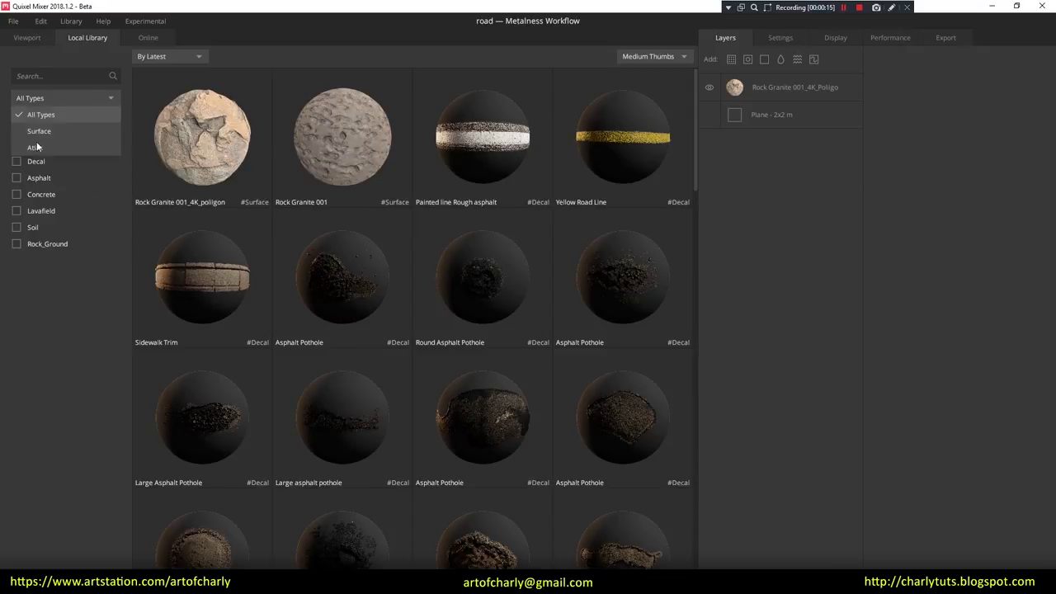
left_click(50, 130)
left_click(57, 98)
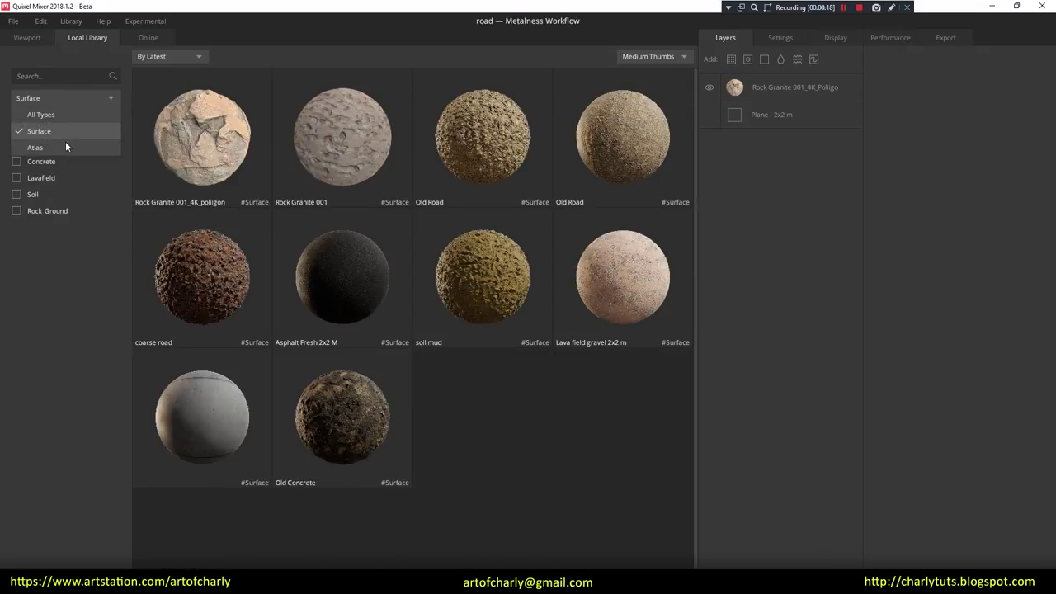
left_click(66, 146)
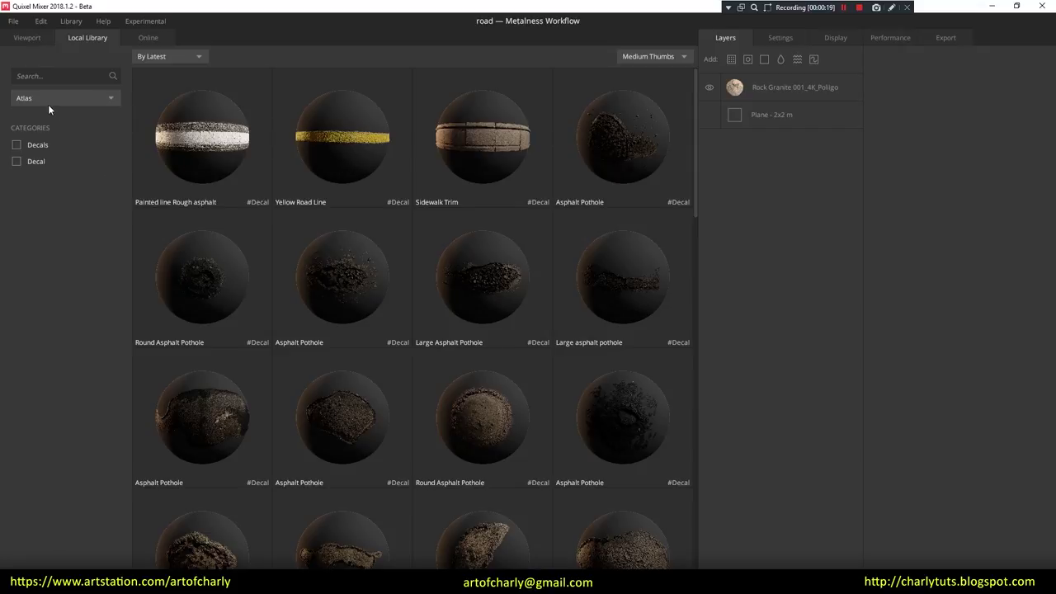
left_click(46, 99)
left_click(54, 115)
left_click(45, 74)
type("ground")
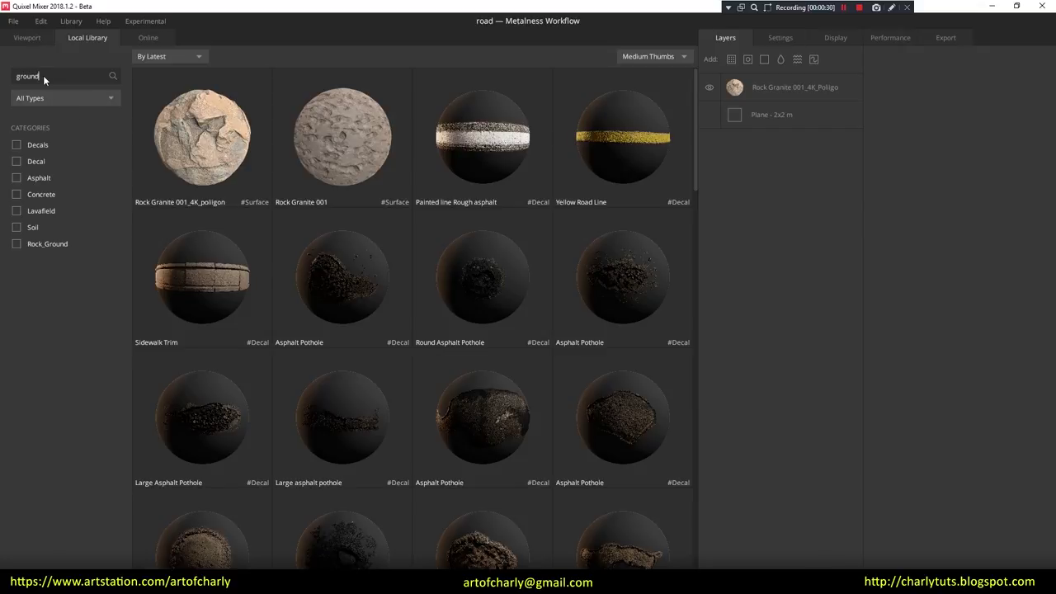
key("Return")
left_click(167, 57)
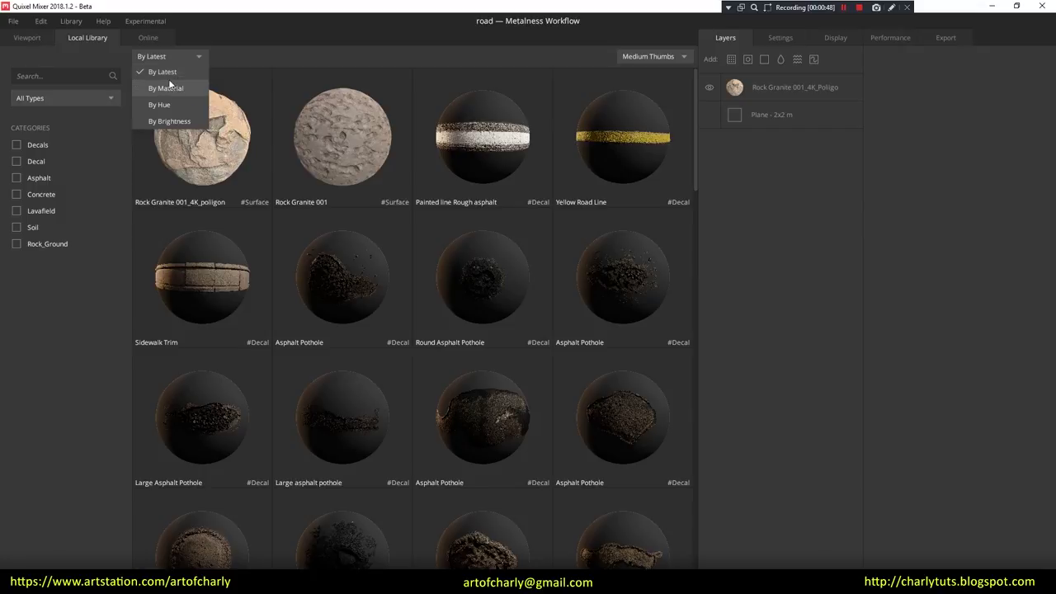
Step: Try sorting the local library by material, by hue and by brightness
left_click(177, 89)
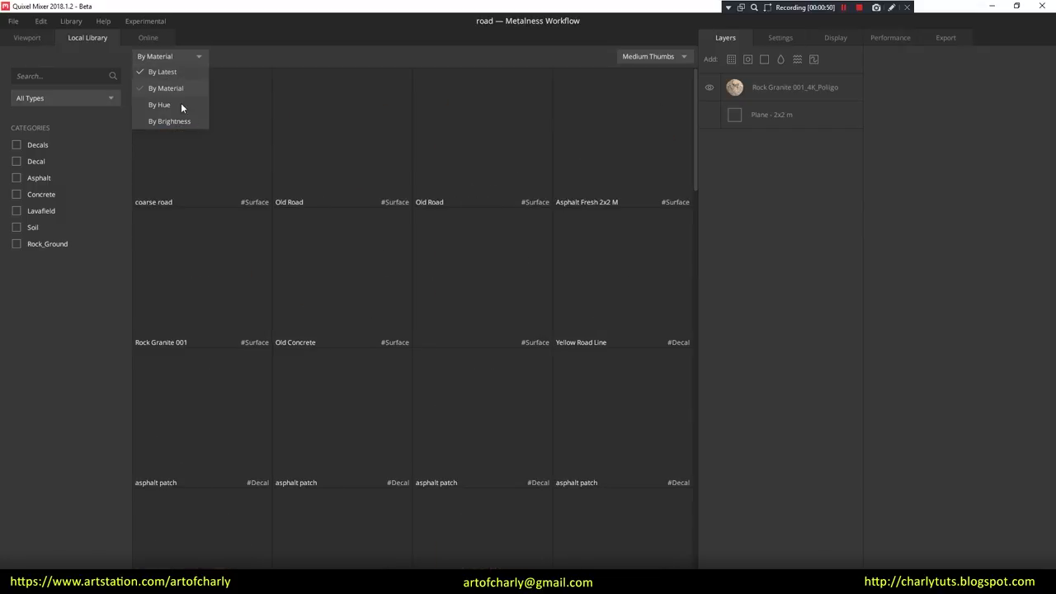
left_click(173, 58)
left_click(161, 105)
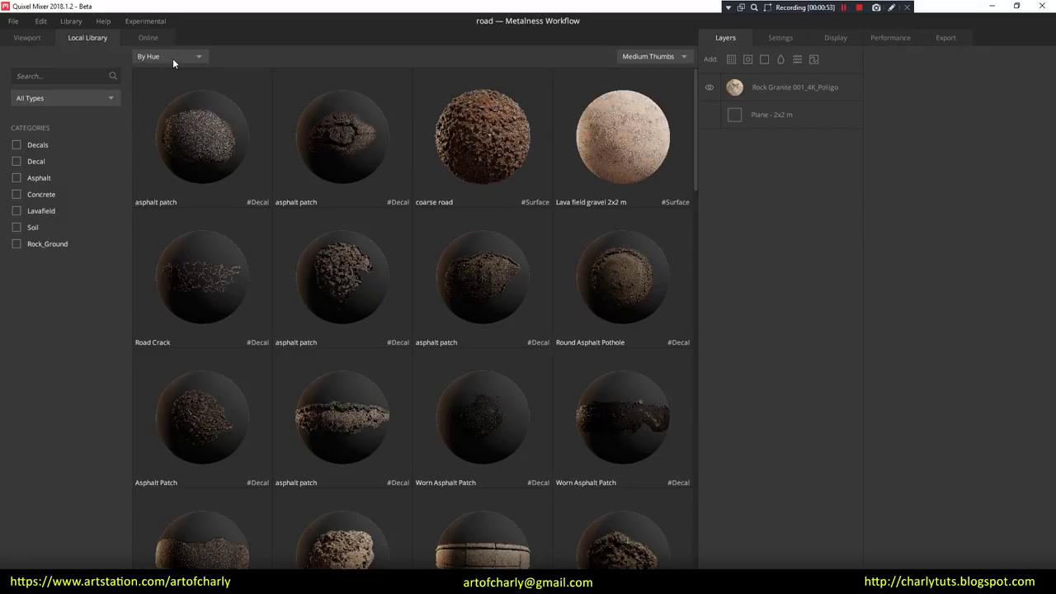
left_click(173, 54)
left_click(169, 121)
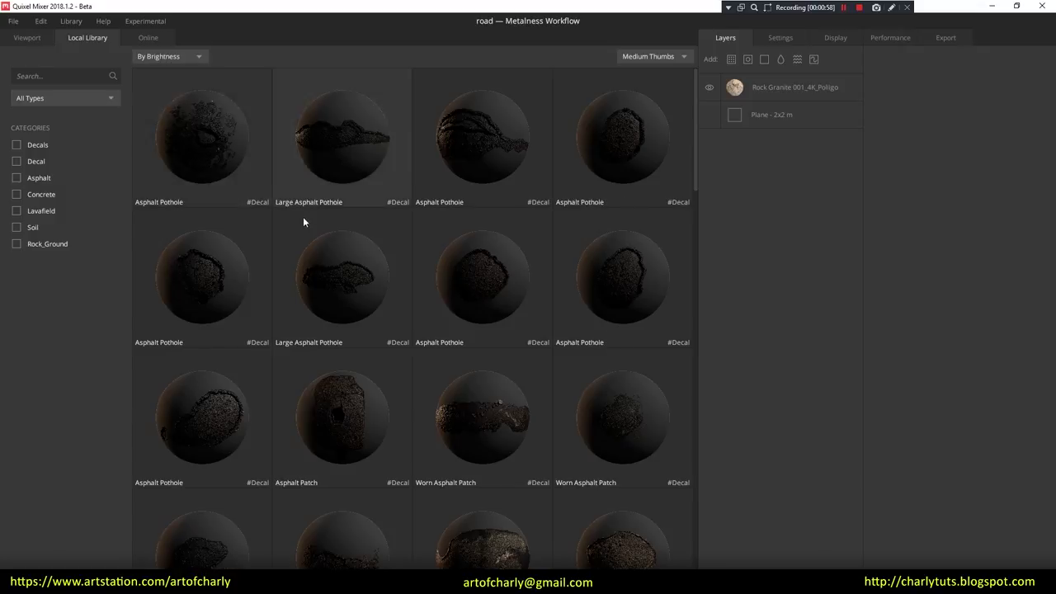
scroll(306, 272, "down", 5)
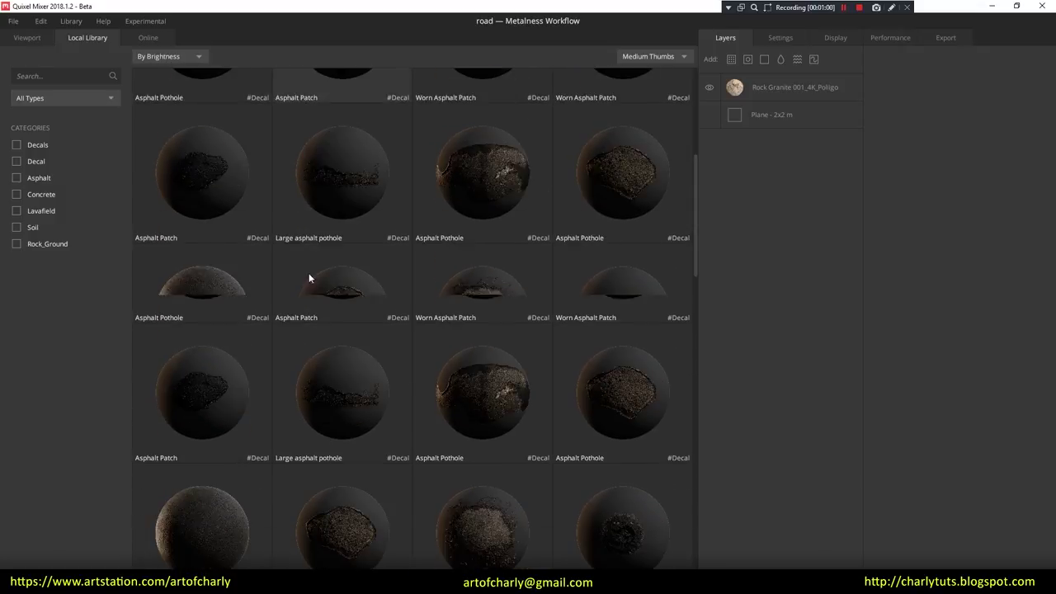
scroll(308, 289, "down", 5)
scroll(310, 296, "down", 5)
scroll(305, 287, "up", 15)
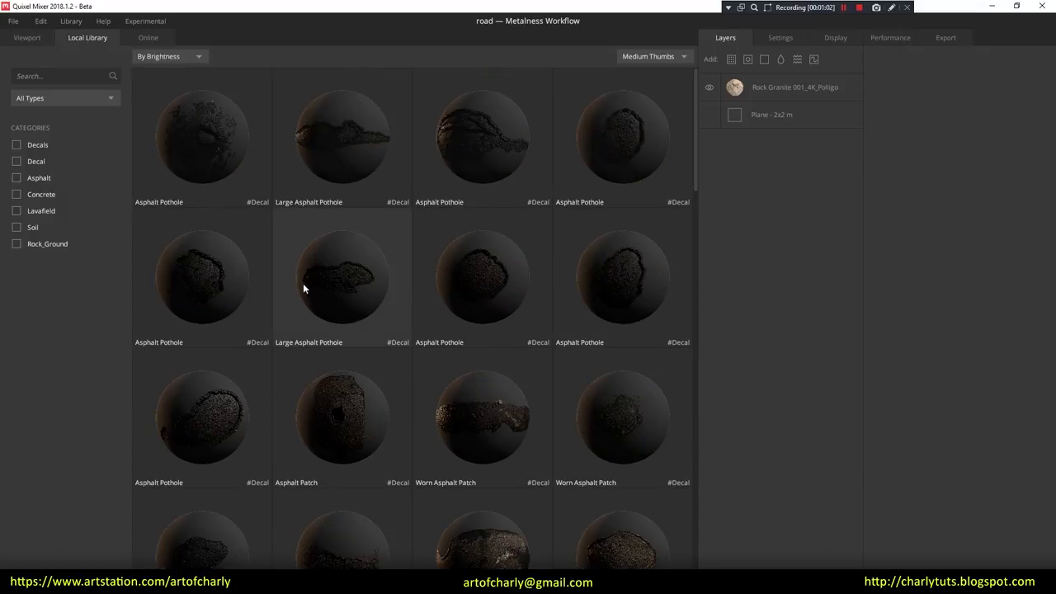
Step: Sort the library By Latest and display it as Small Thumbs
left_click(169, 56)
left_click(170, 72)
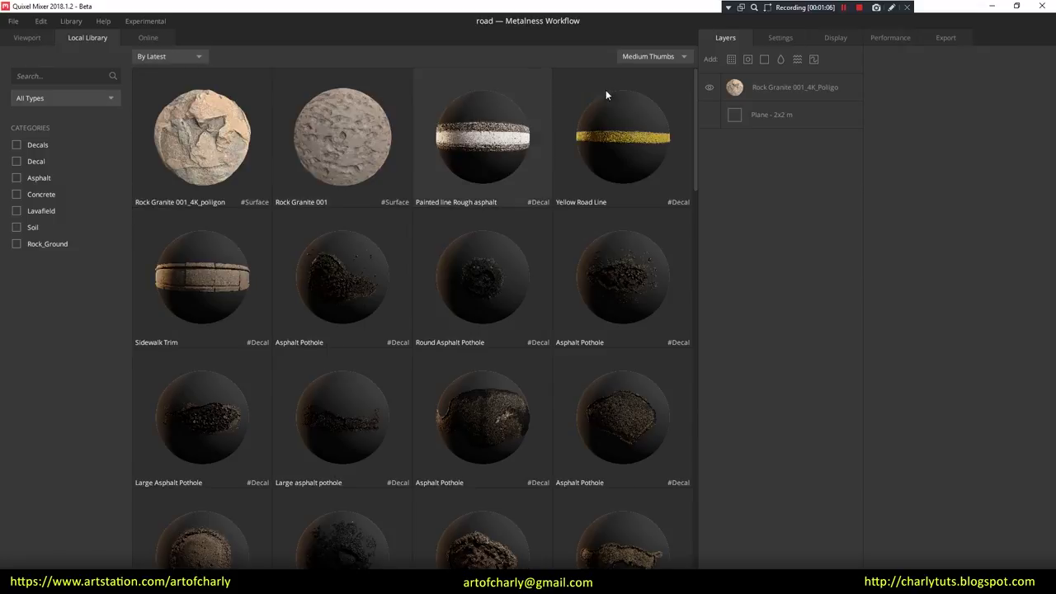
left_click(634, 57)
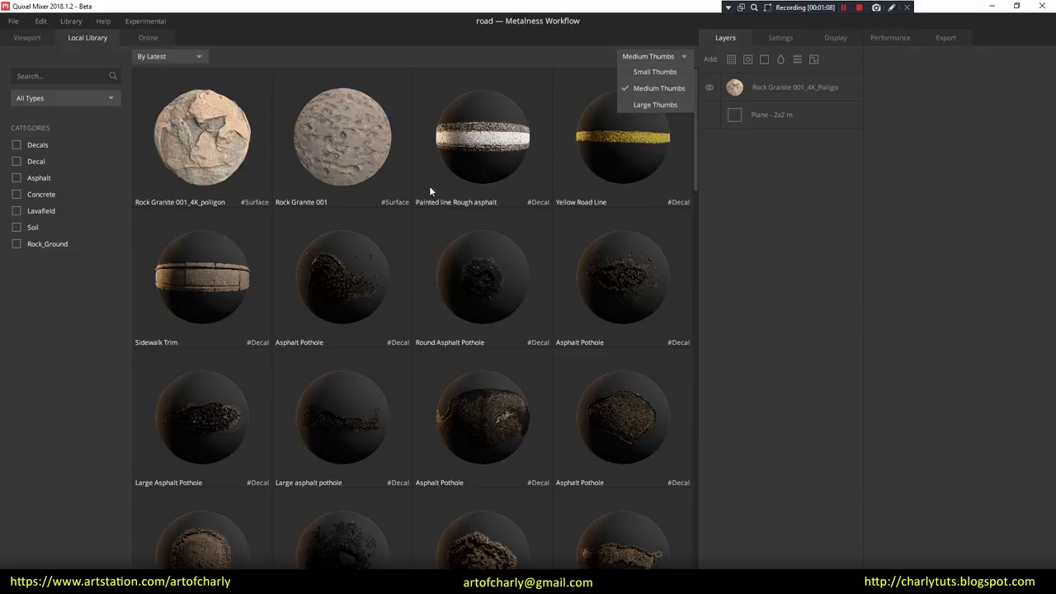
left_click(655, 71)
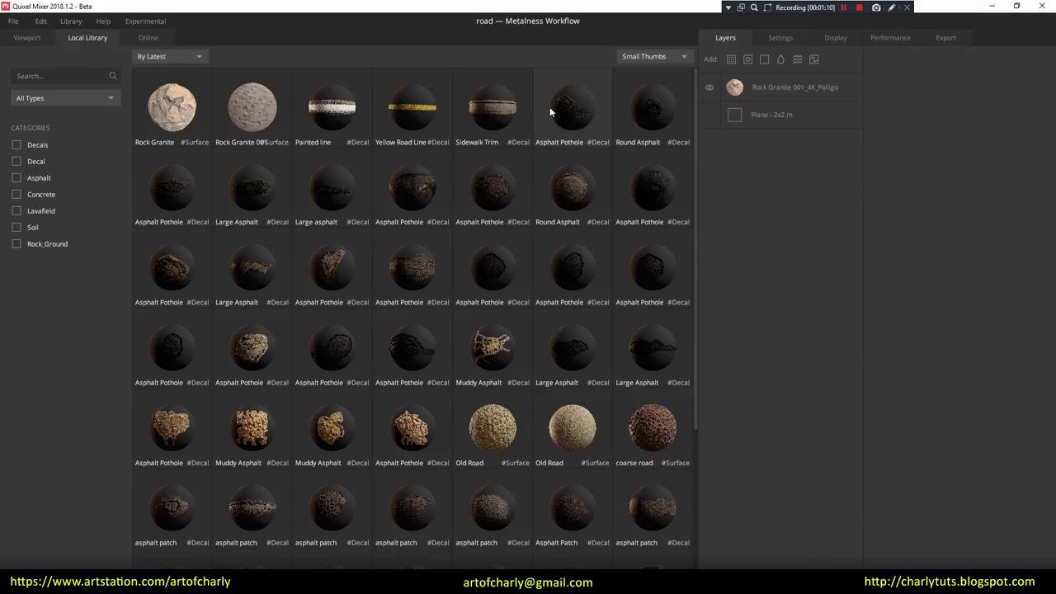
left_click(637, 58)
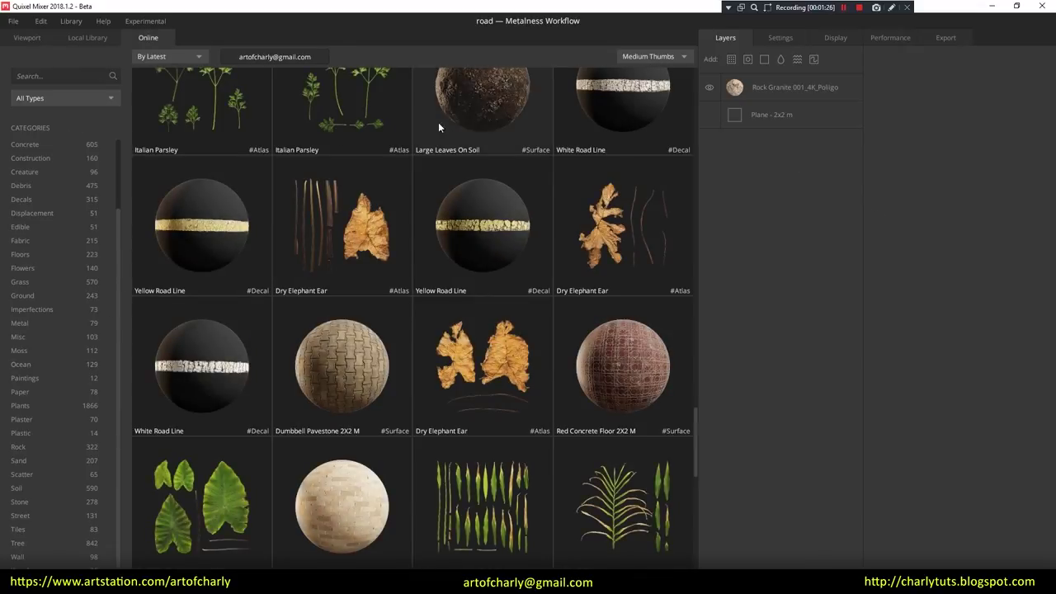
Step: Scroll through the online assets and check the sort order options
scroll(231, 231, "up", 5)
scroll(254, 230, "up", 5)
scroll(254, 230, "up", 5)
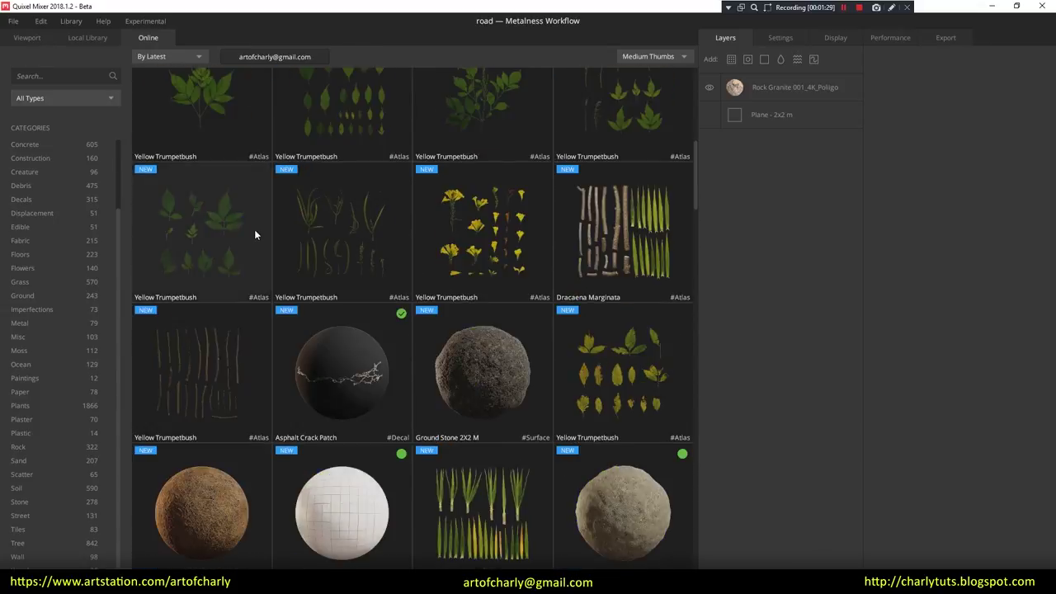
scroll(254, 229, "up", 5)
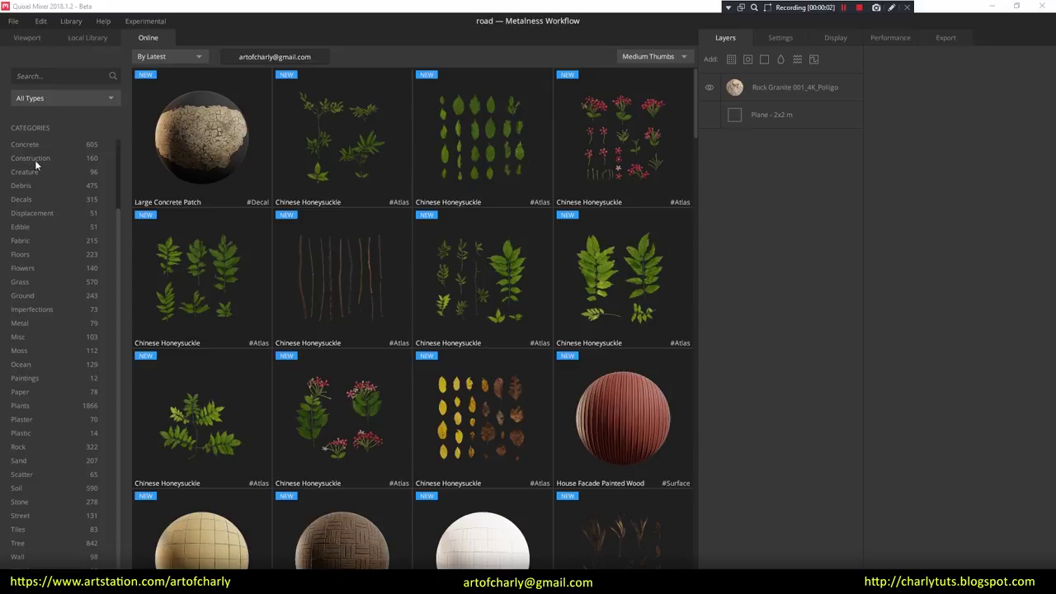
left_click(145, 55)
left_click(165, 56)
left_click(163, 51)
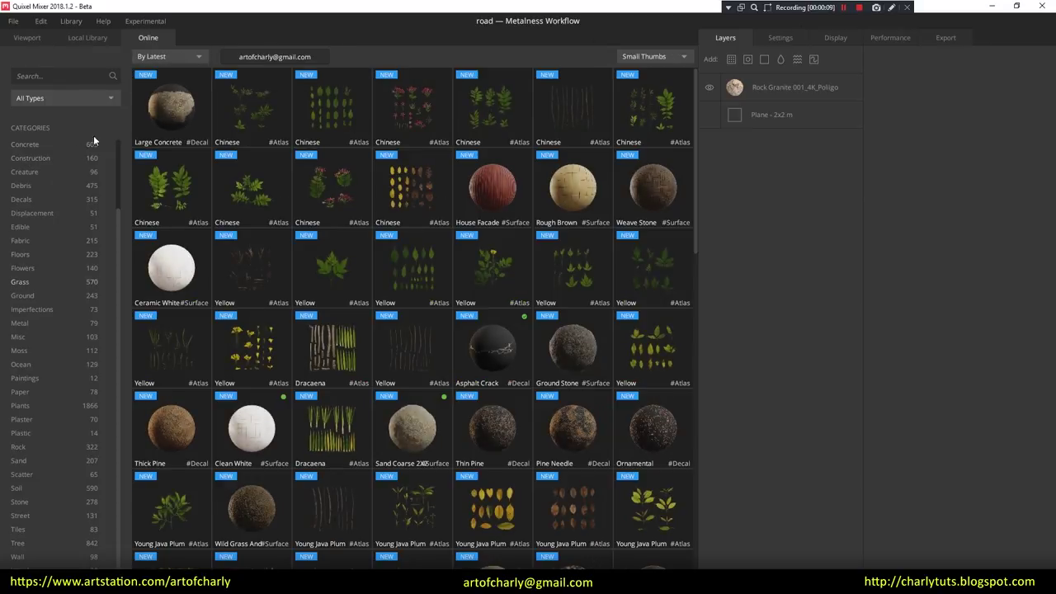
mouse_move(116, 232)
left_mouse_down()
mouse_move(120, 173)
mouse_move(66, 144)
left_mouse_up()
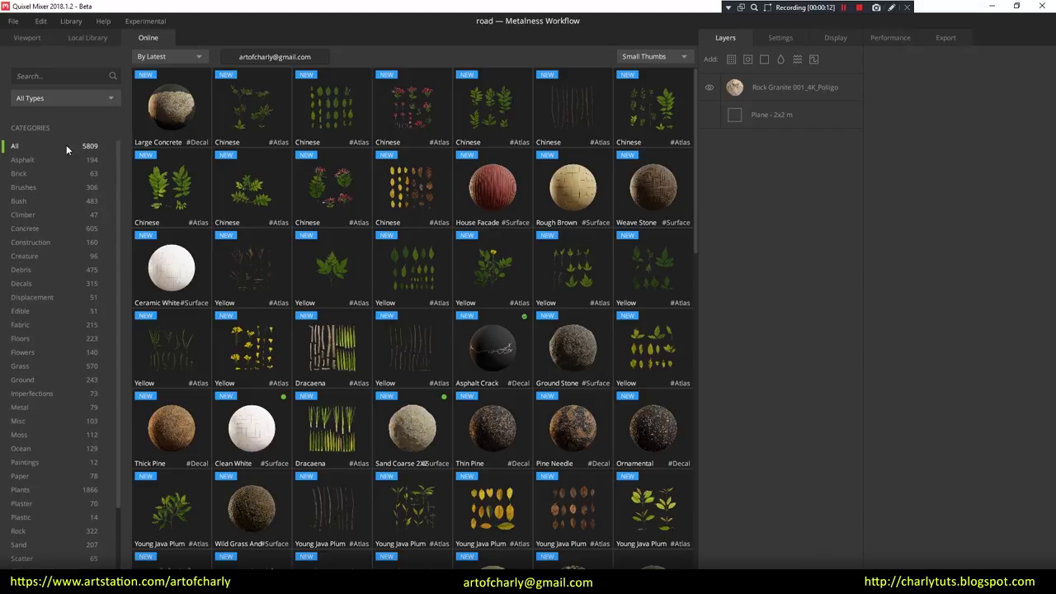
Step: Filter the online library to the Asphalt category and the Brush asset type
left_click(27, 162)
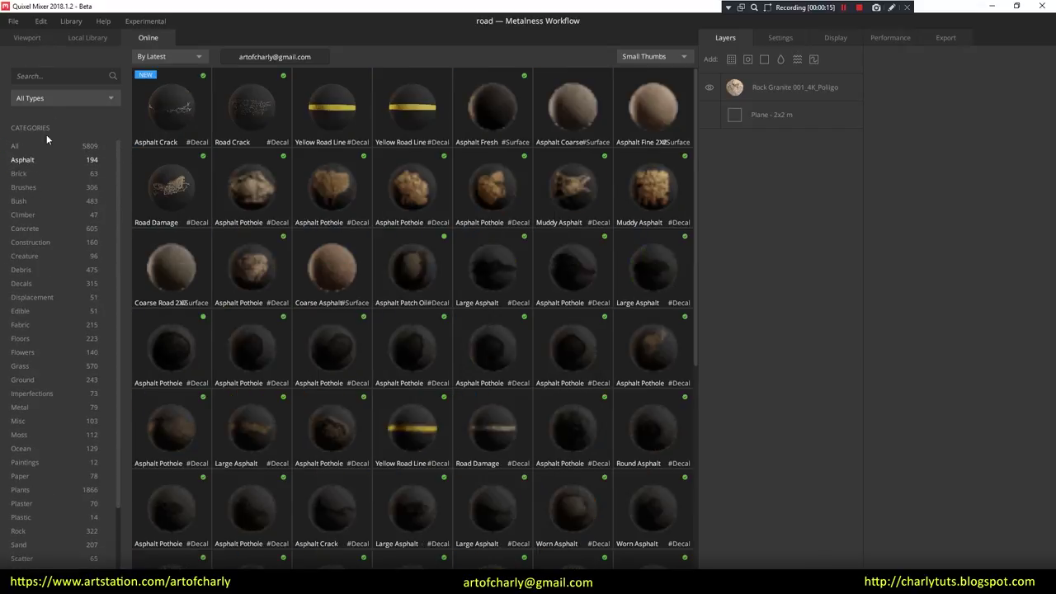
left_click(57, 99)
left_click(45, 148)
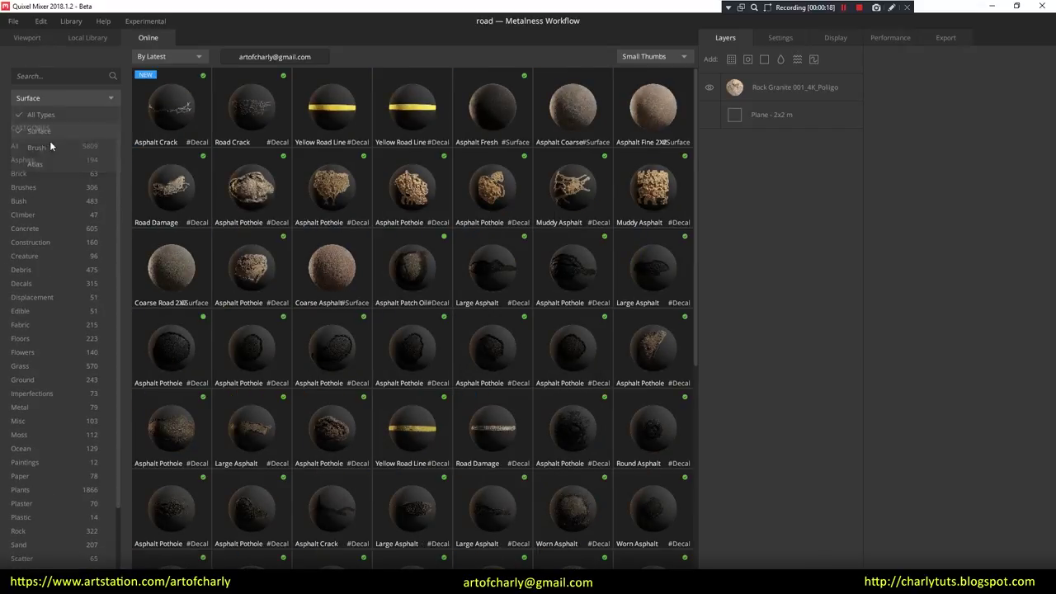
scroll(446, 299, "down", 1)
scroll(446, 299, "up", 1)
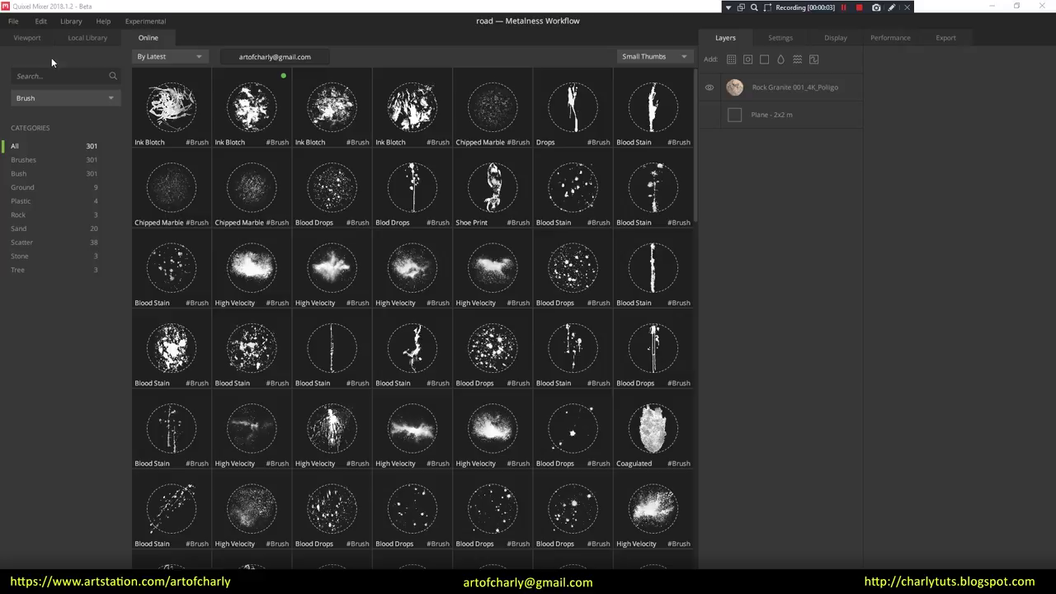
left_click(32, 38)
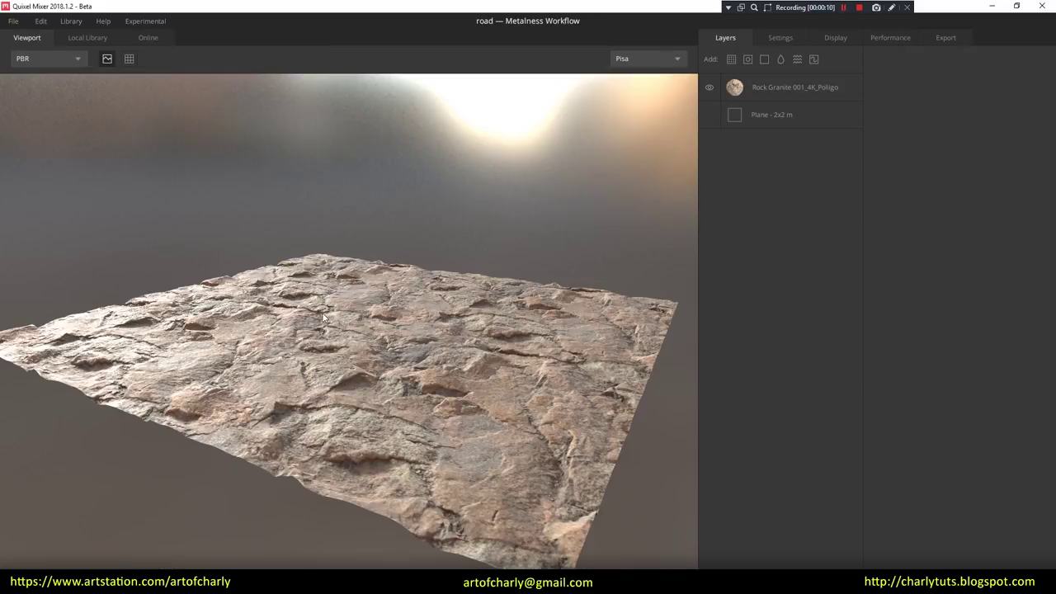
Step: Orbit around the rock granite plane to inspect its surface relief
left_click_drag(348, 313, 434, 336)
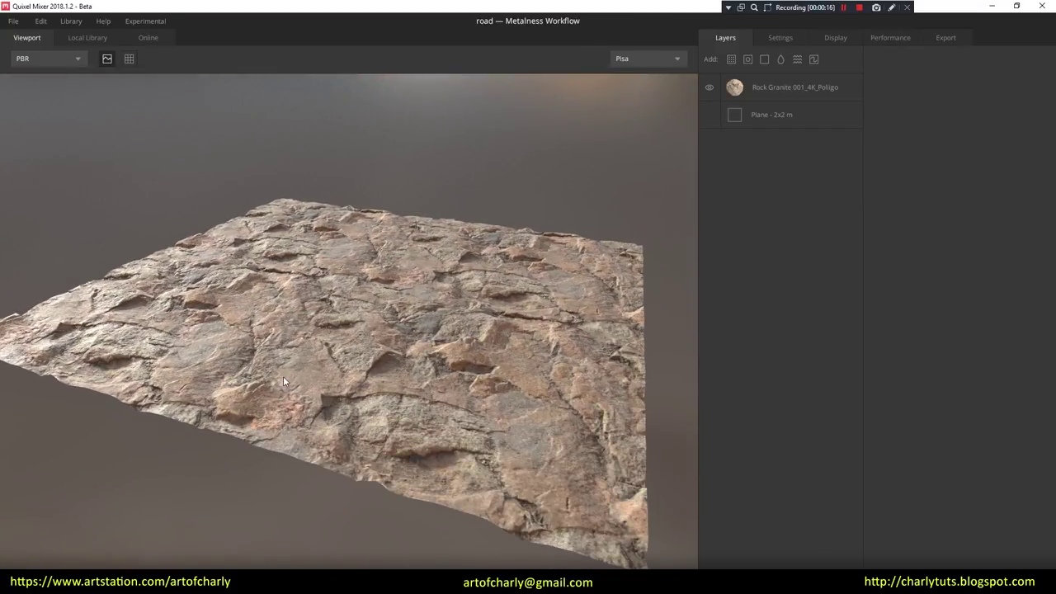
mouse_move(283, 376)
left_mouse_down()
mouse_move(313, 322)
mouse_move(350, 309)
mouse_move(320, 334)
mouse_move(331, 333)
mouse_move(330, 319)
mouse_move(328, 330)
left_mouse_up()
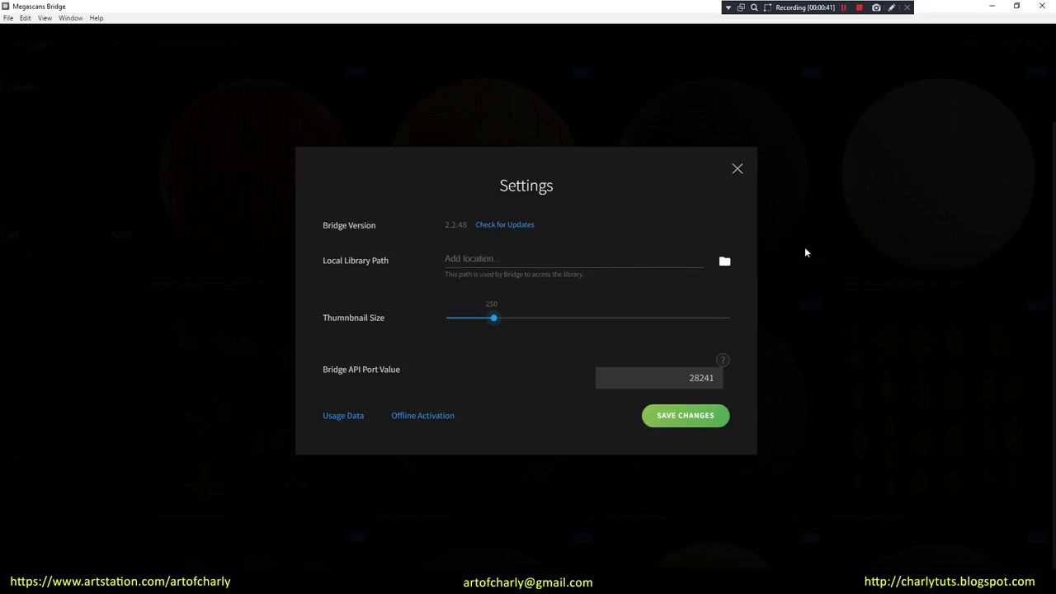
Step: Set the local library path to C:\Megans_retopo, save the settings, and start signing in
left_click(725, 263)
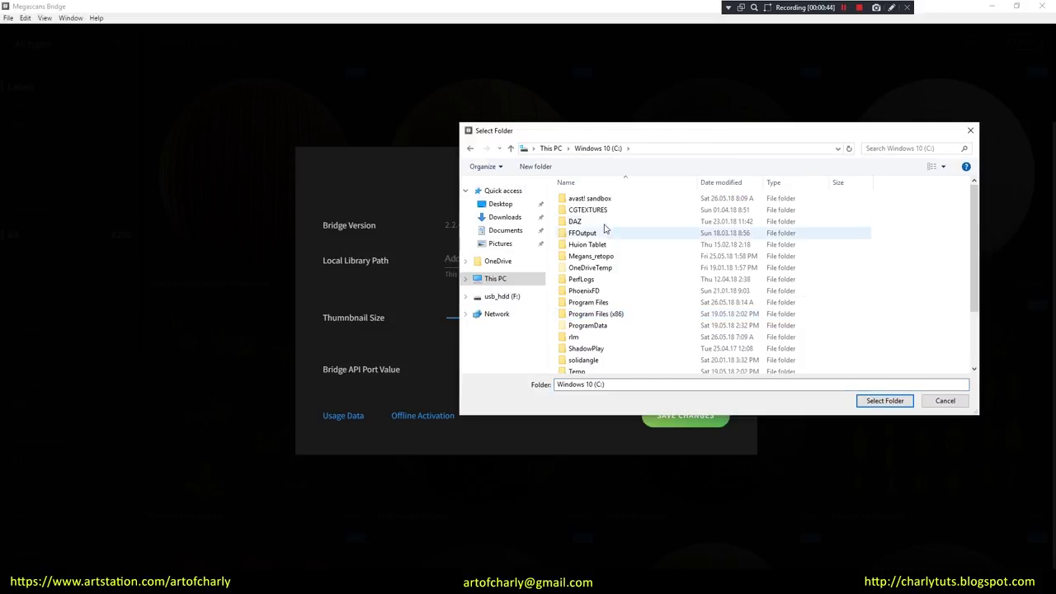
double_click(591, 256)
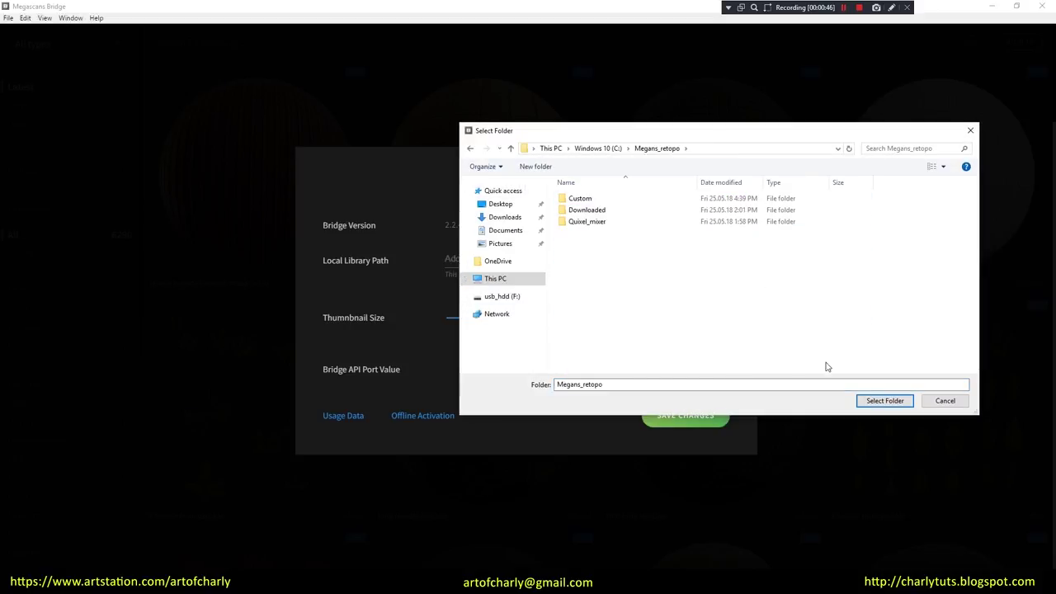
left_click(884, 400)
left_click(693, 415)
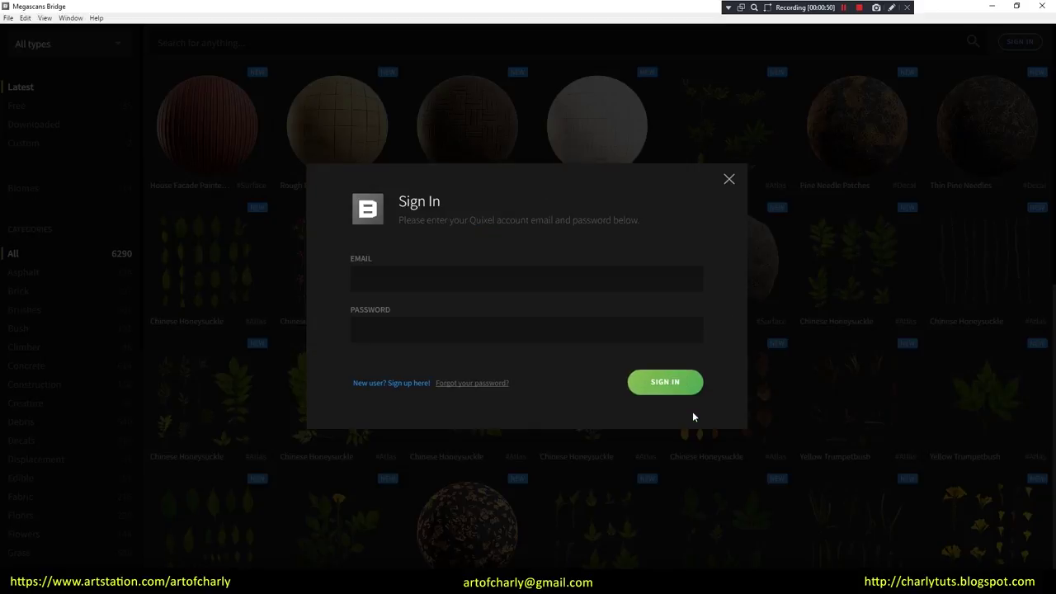
left_click(484, 330)
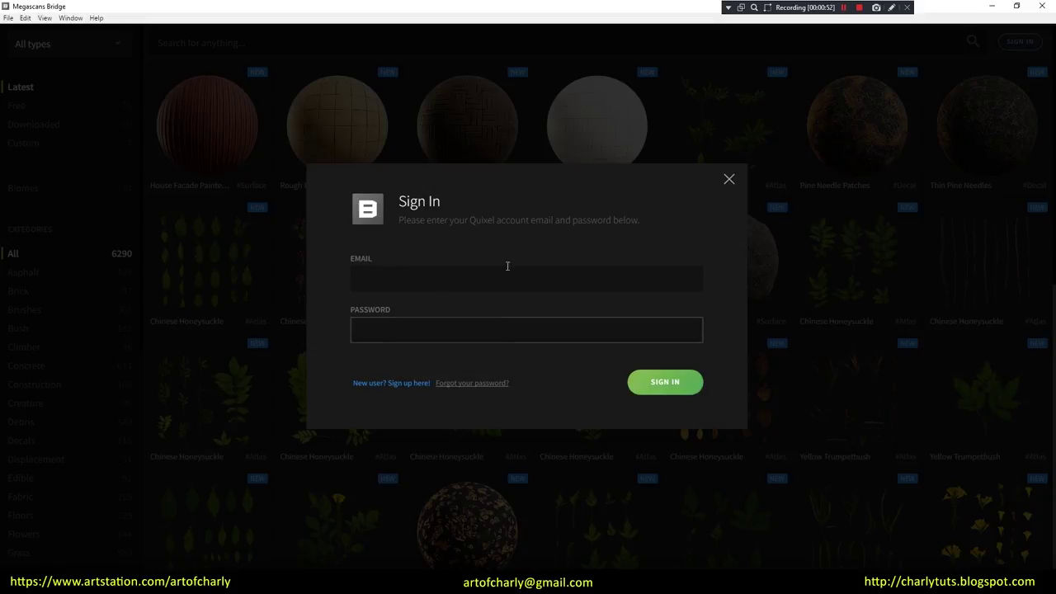
left_click(404, 289)
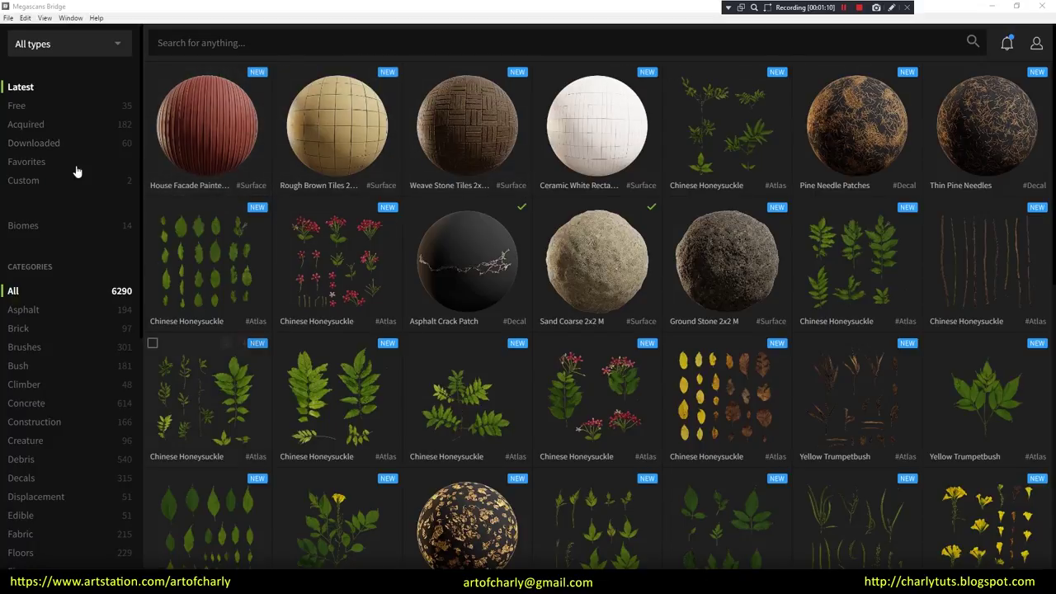
left_click(37, 144)
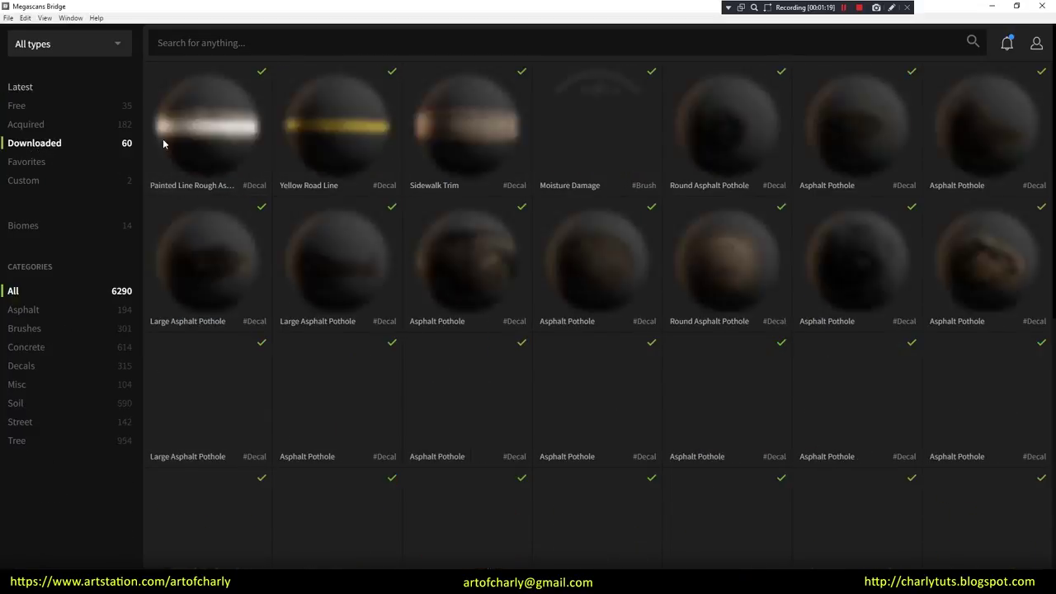
scroll(372, 349, "down", 5)
scroll(441, 358, "up", 5)
scroll(431, 358, "up", 1)
left_click(24, 181)
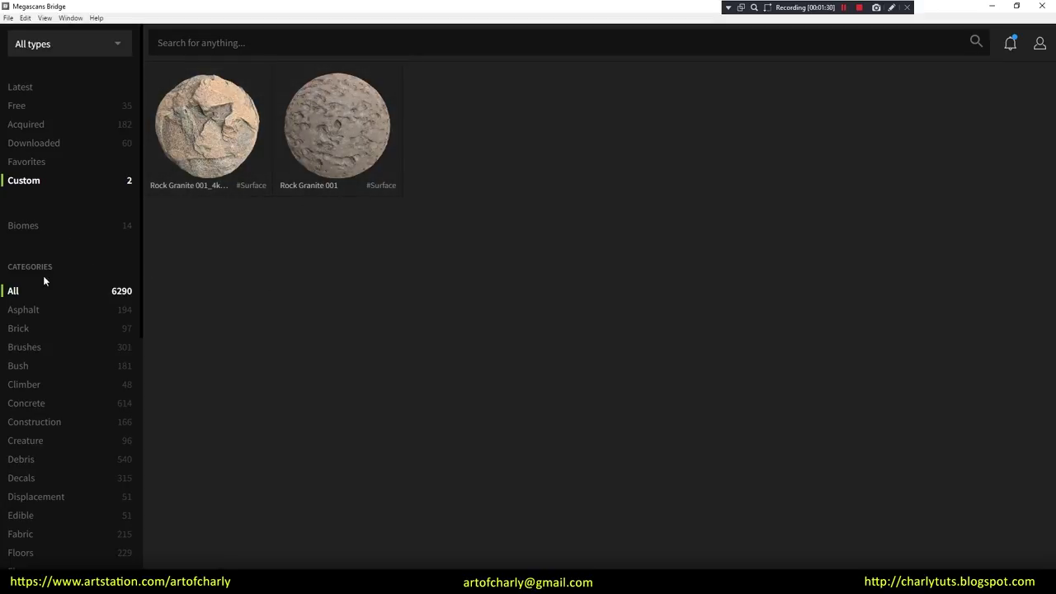
scroll(48, 297, "down", 5)
scroll(41, 330, "up", 4)
scroll(33, 306, "up", 1)
left_click(20, 314)
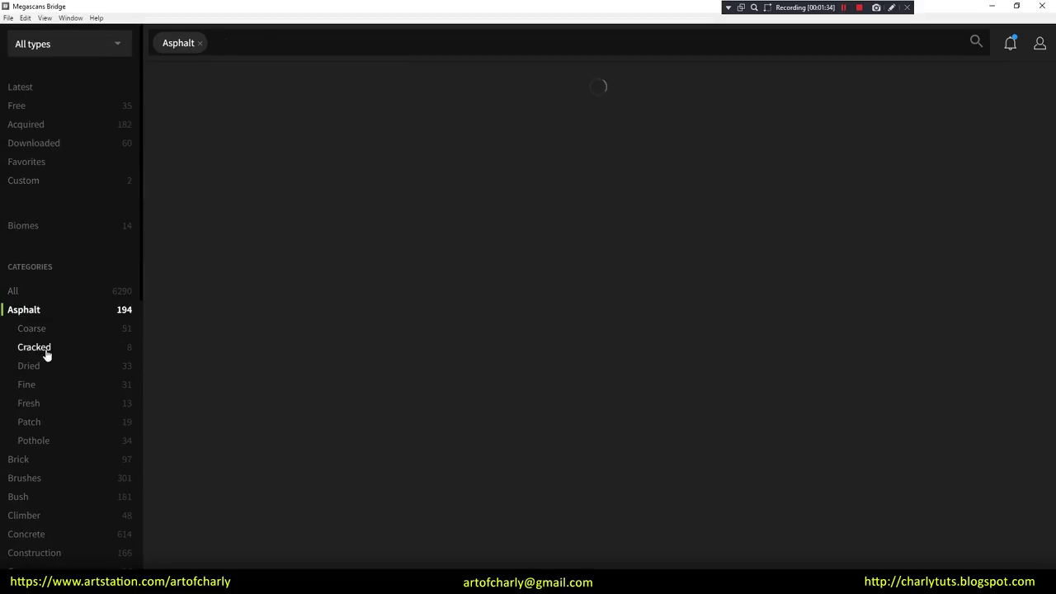
left_click(37, 347)
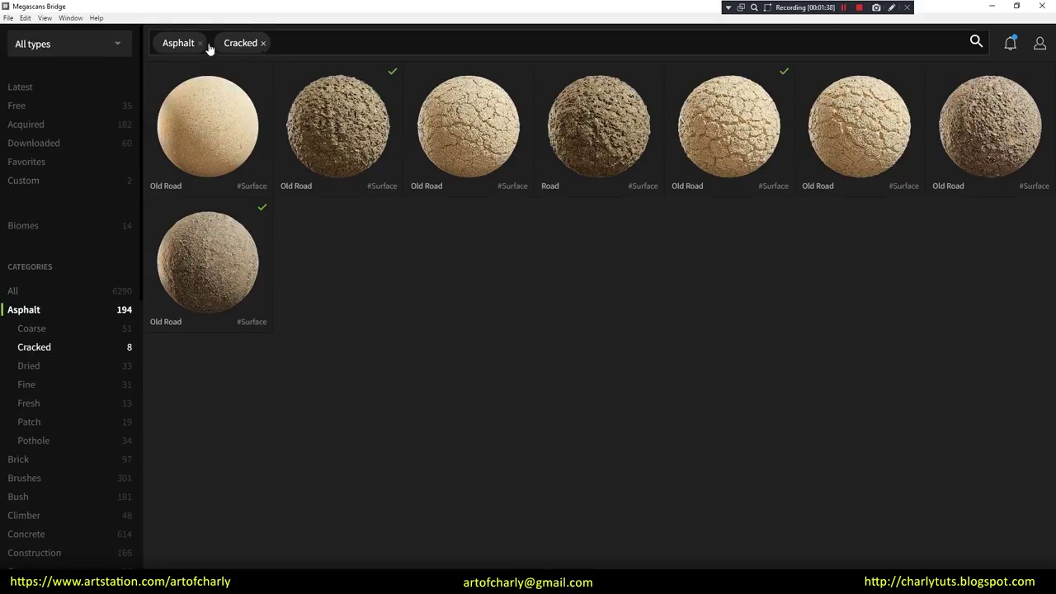
left_click(206, 46)
left_click(201, 43)
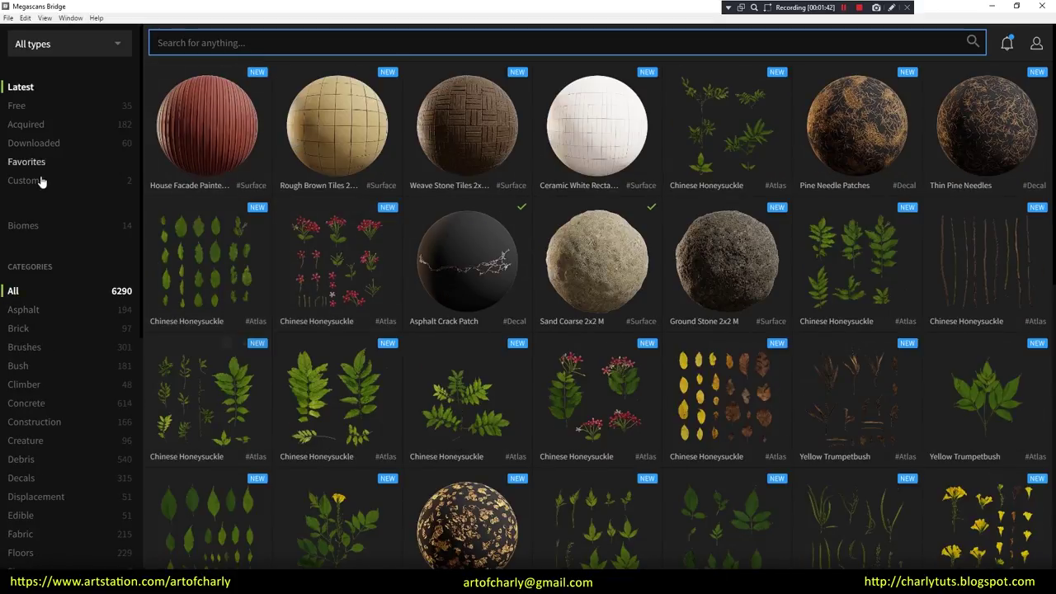
left_click(61, 49)
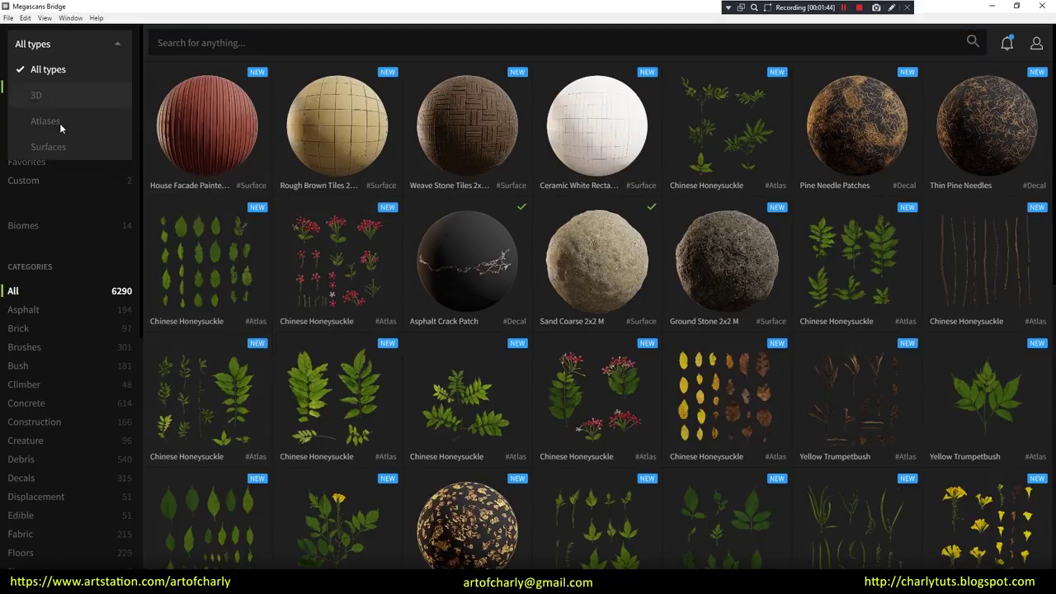
left_click(64, 150)
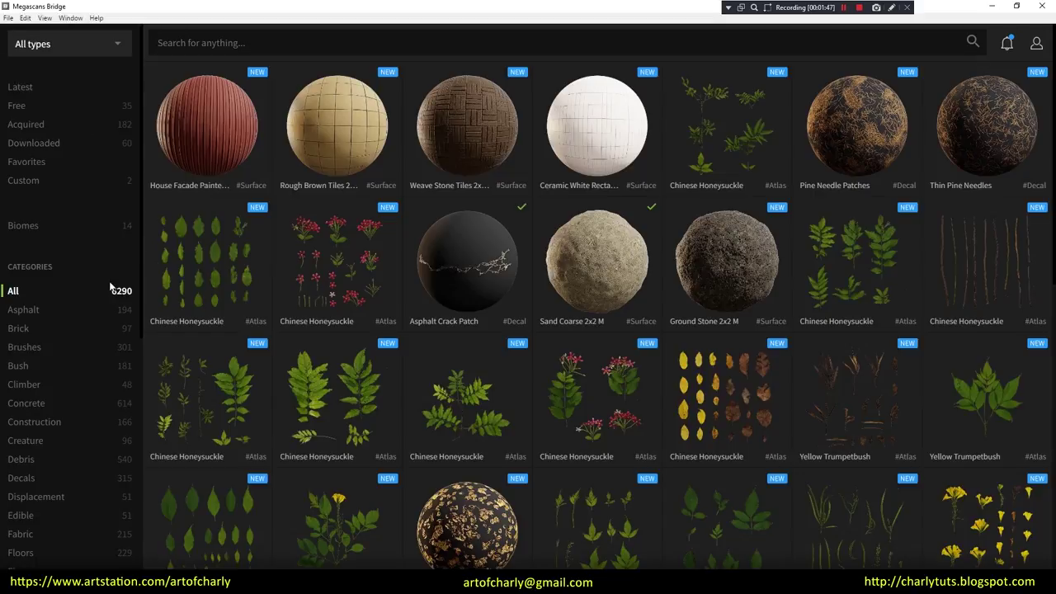